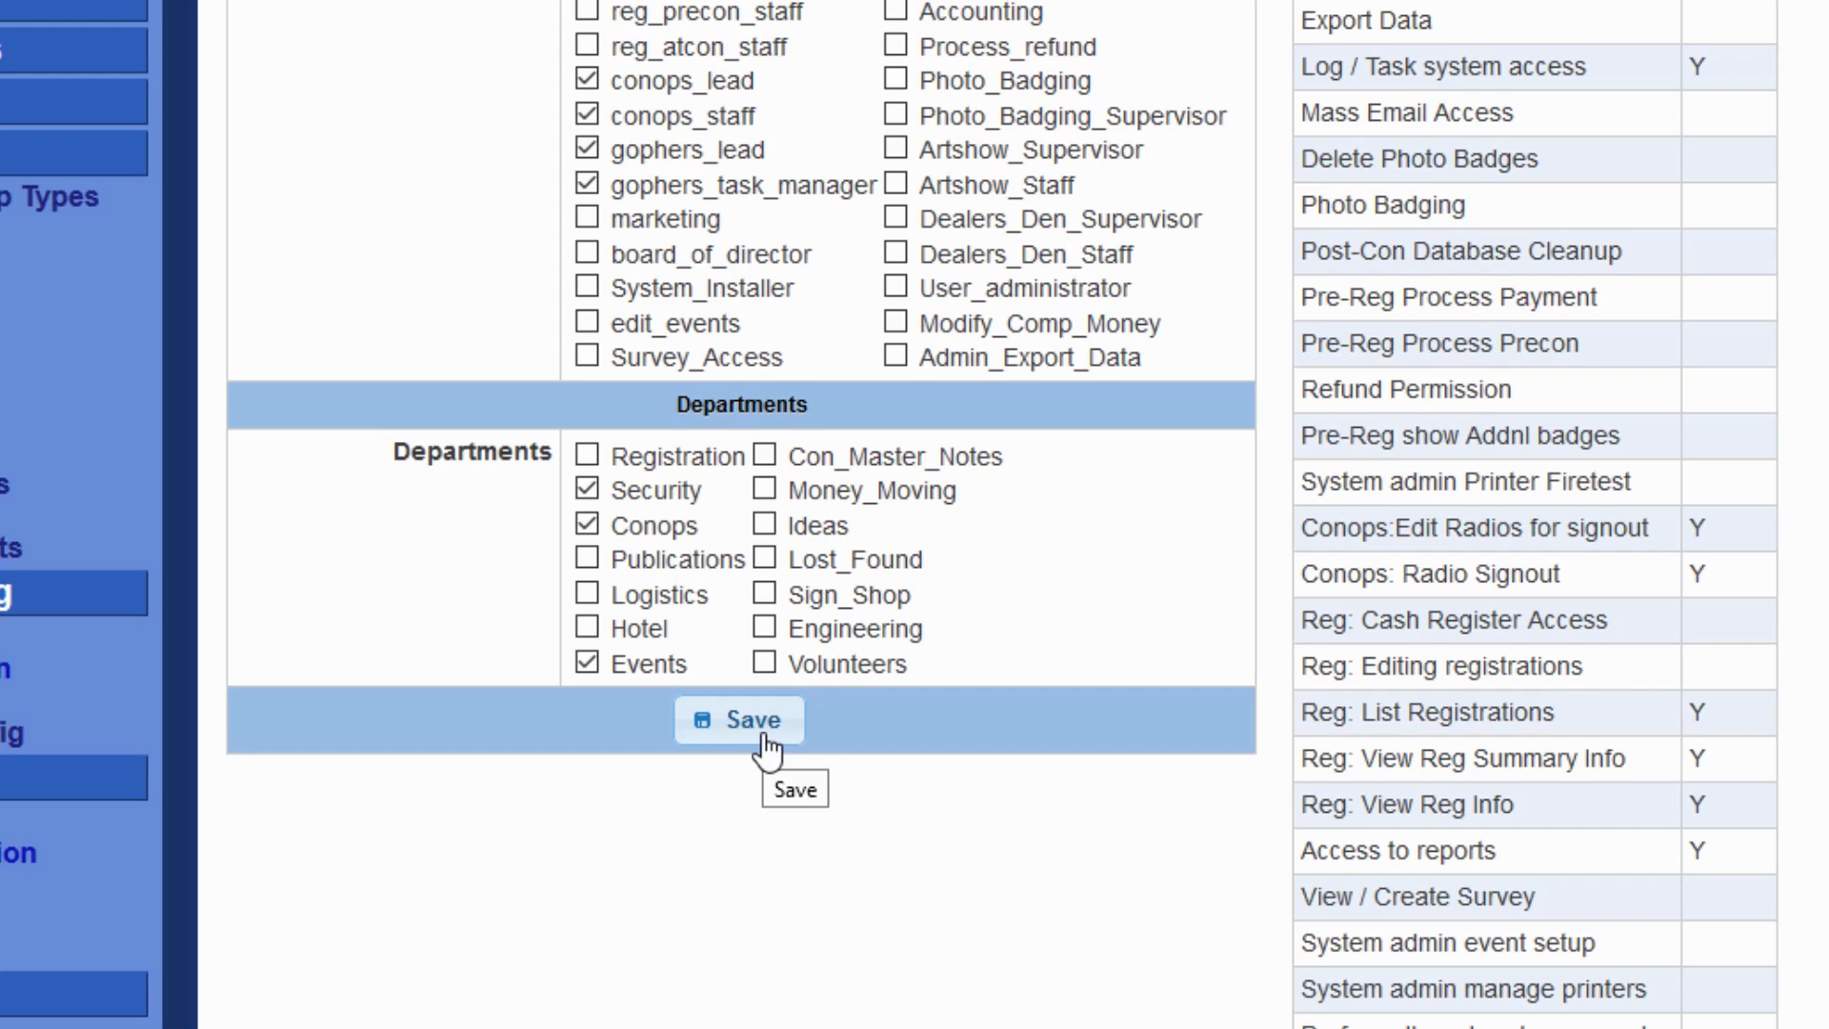
Save the user's permission and department assignments, and open the Con Operations list of current tasks.
{"action": "left_click", "coordinate": [753, 721]}
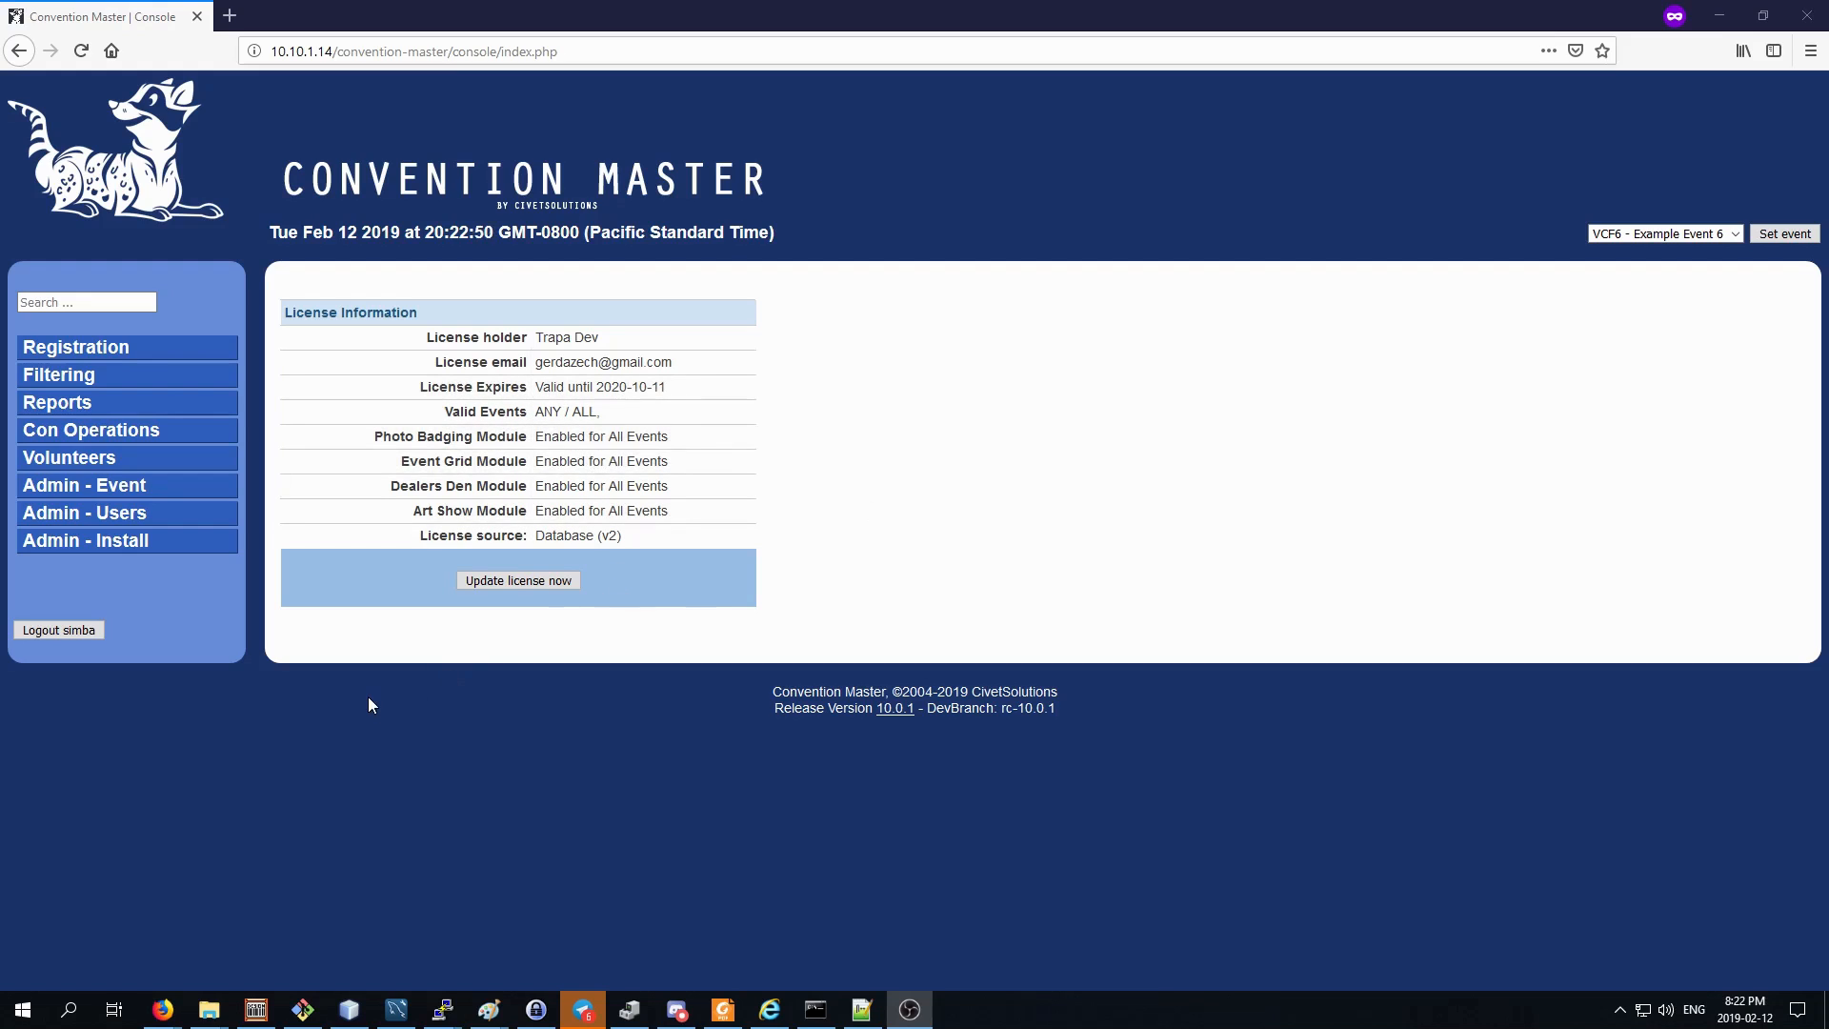
{"action": "left_click", "coordinate": [63, 436]}
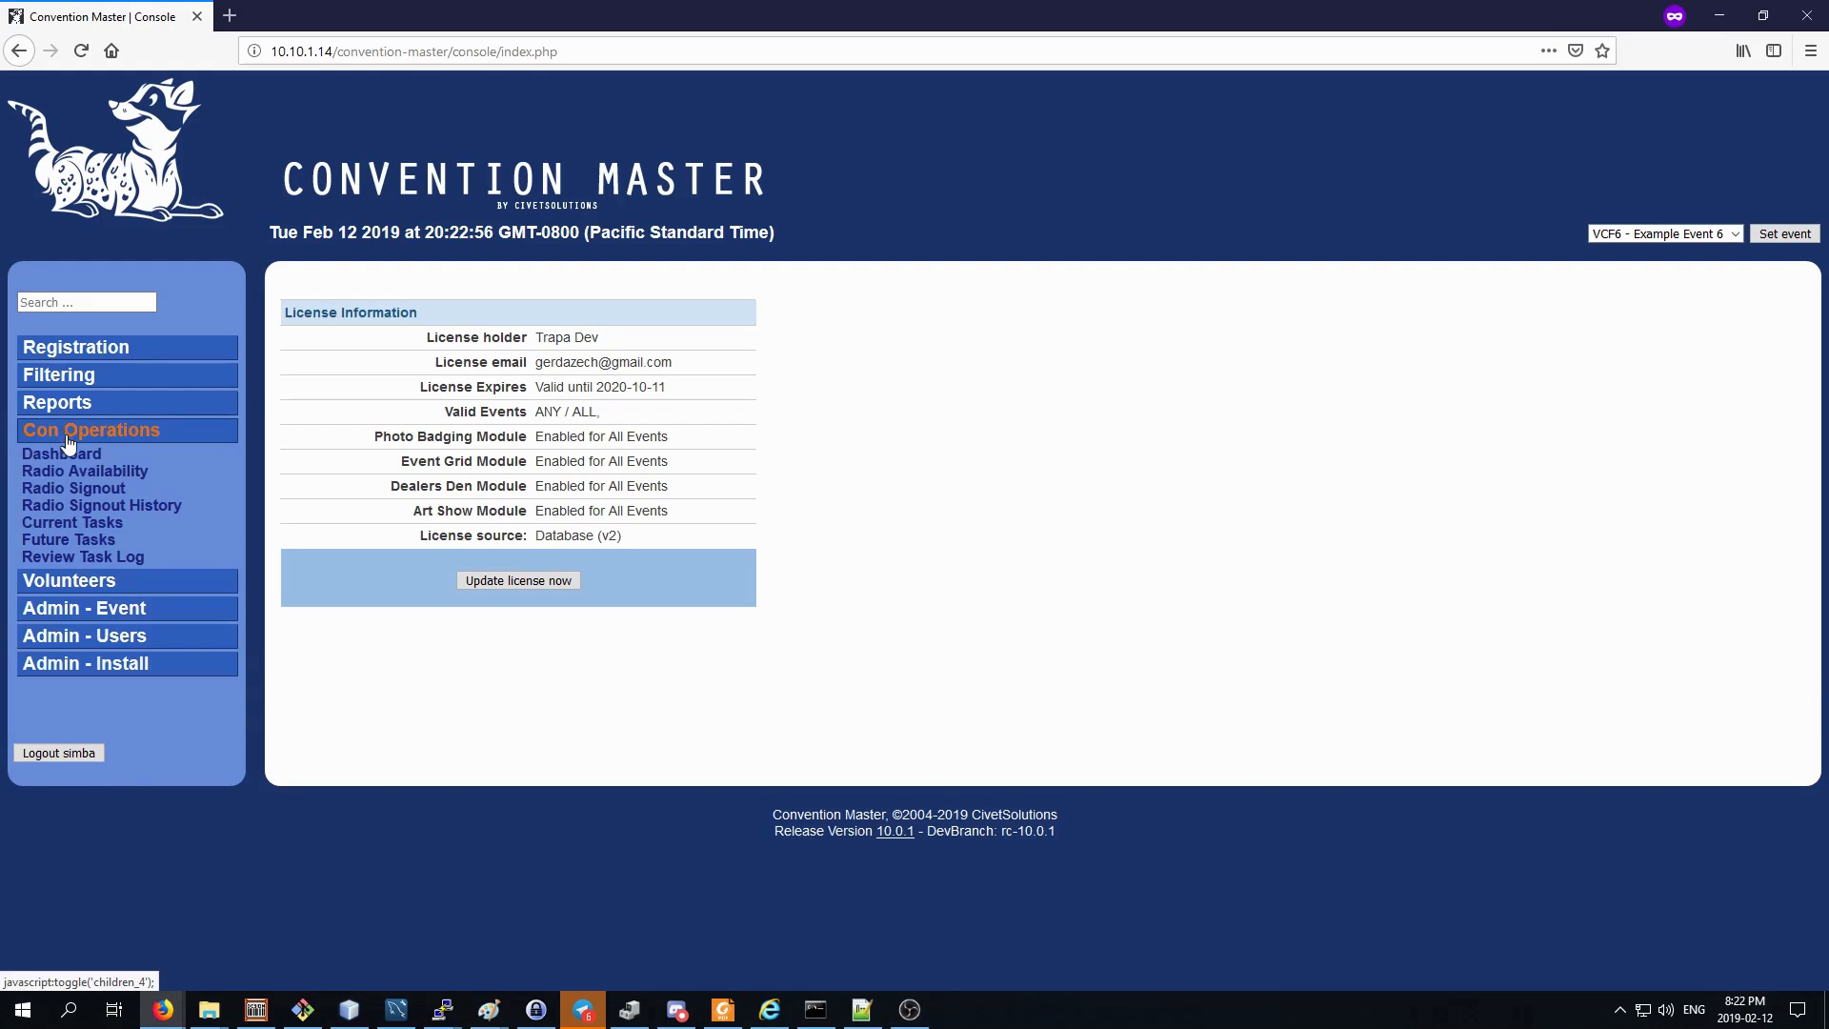
{"action": "left_click", "coordinate": [96, 527]}
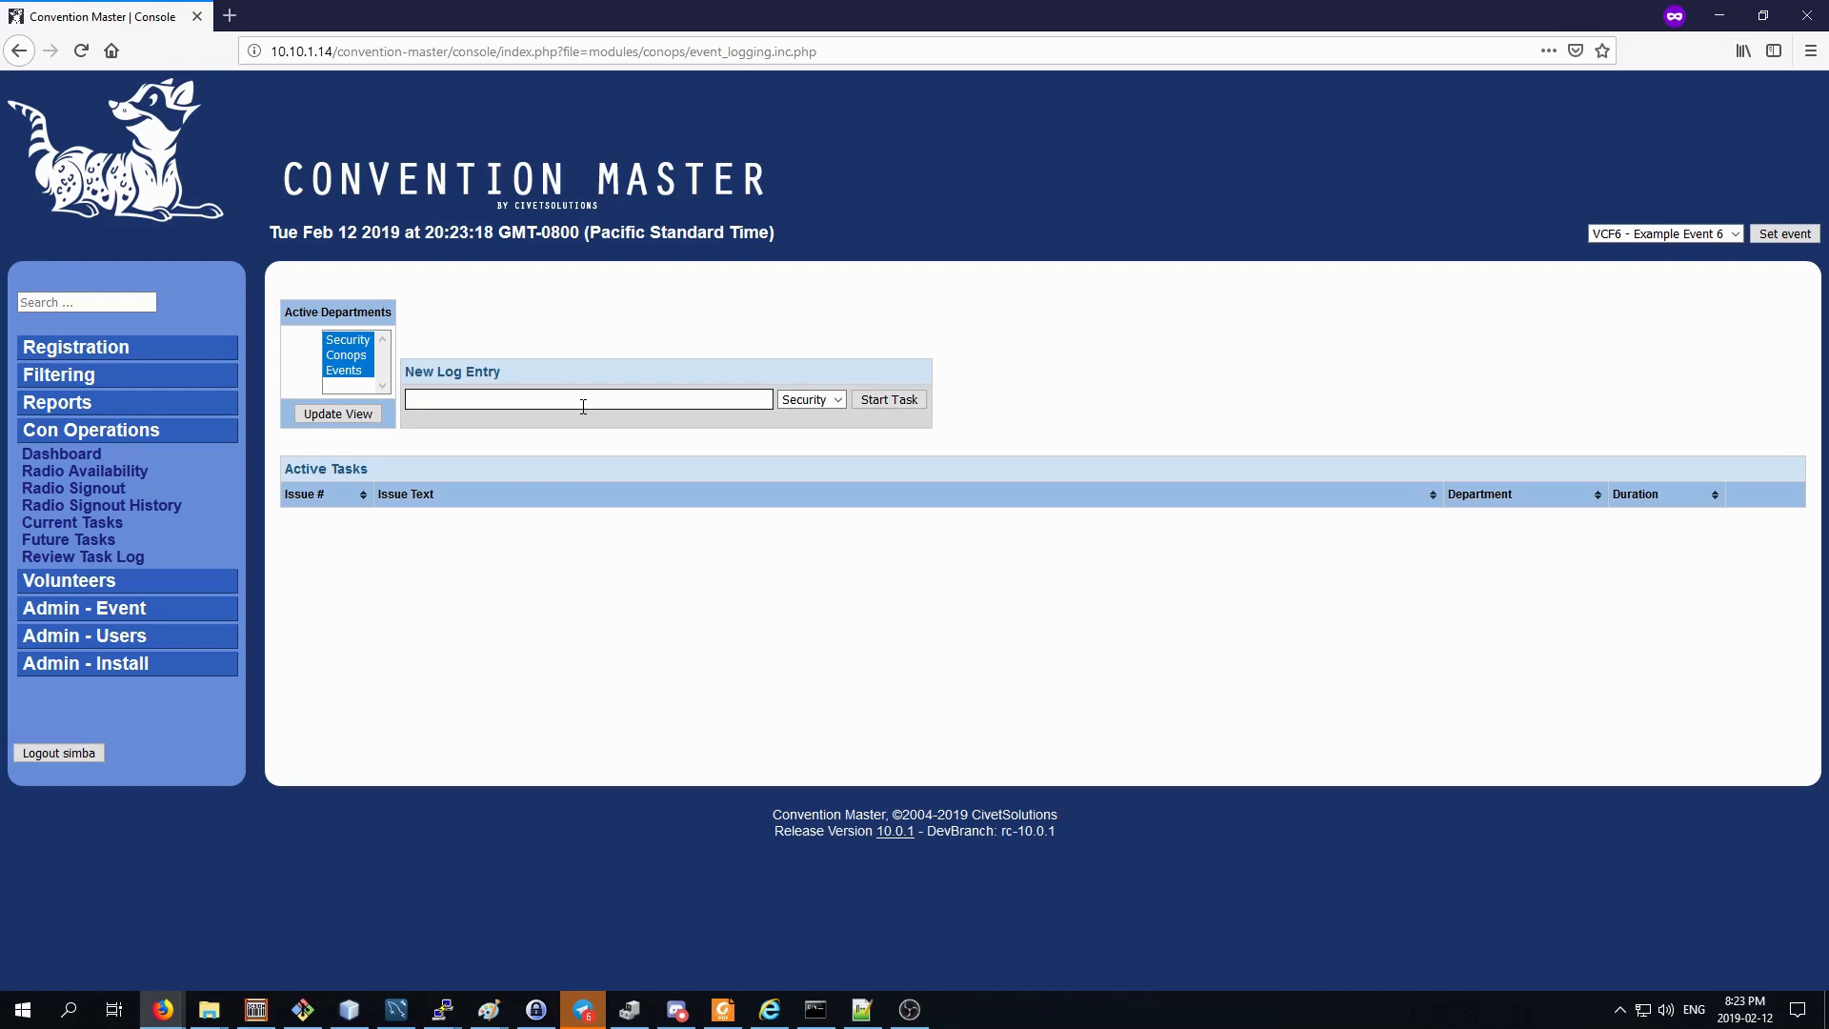
Start a new Conops task with the text "Registration NEeds some extension Cords.".
{"action": "type", "text": "Registration NEeds some extension Cords."}
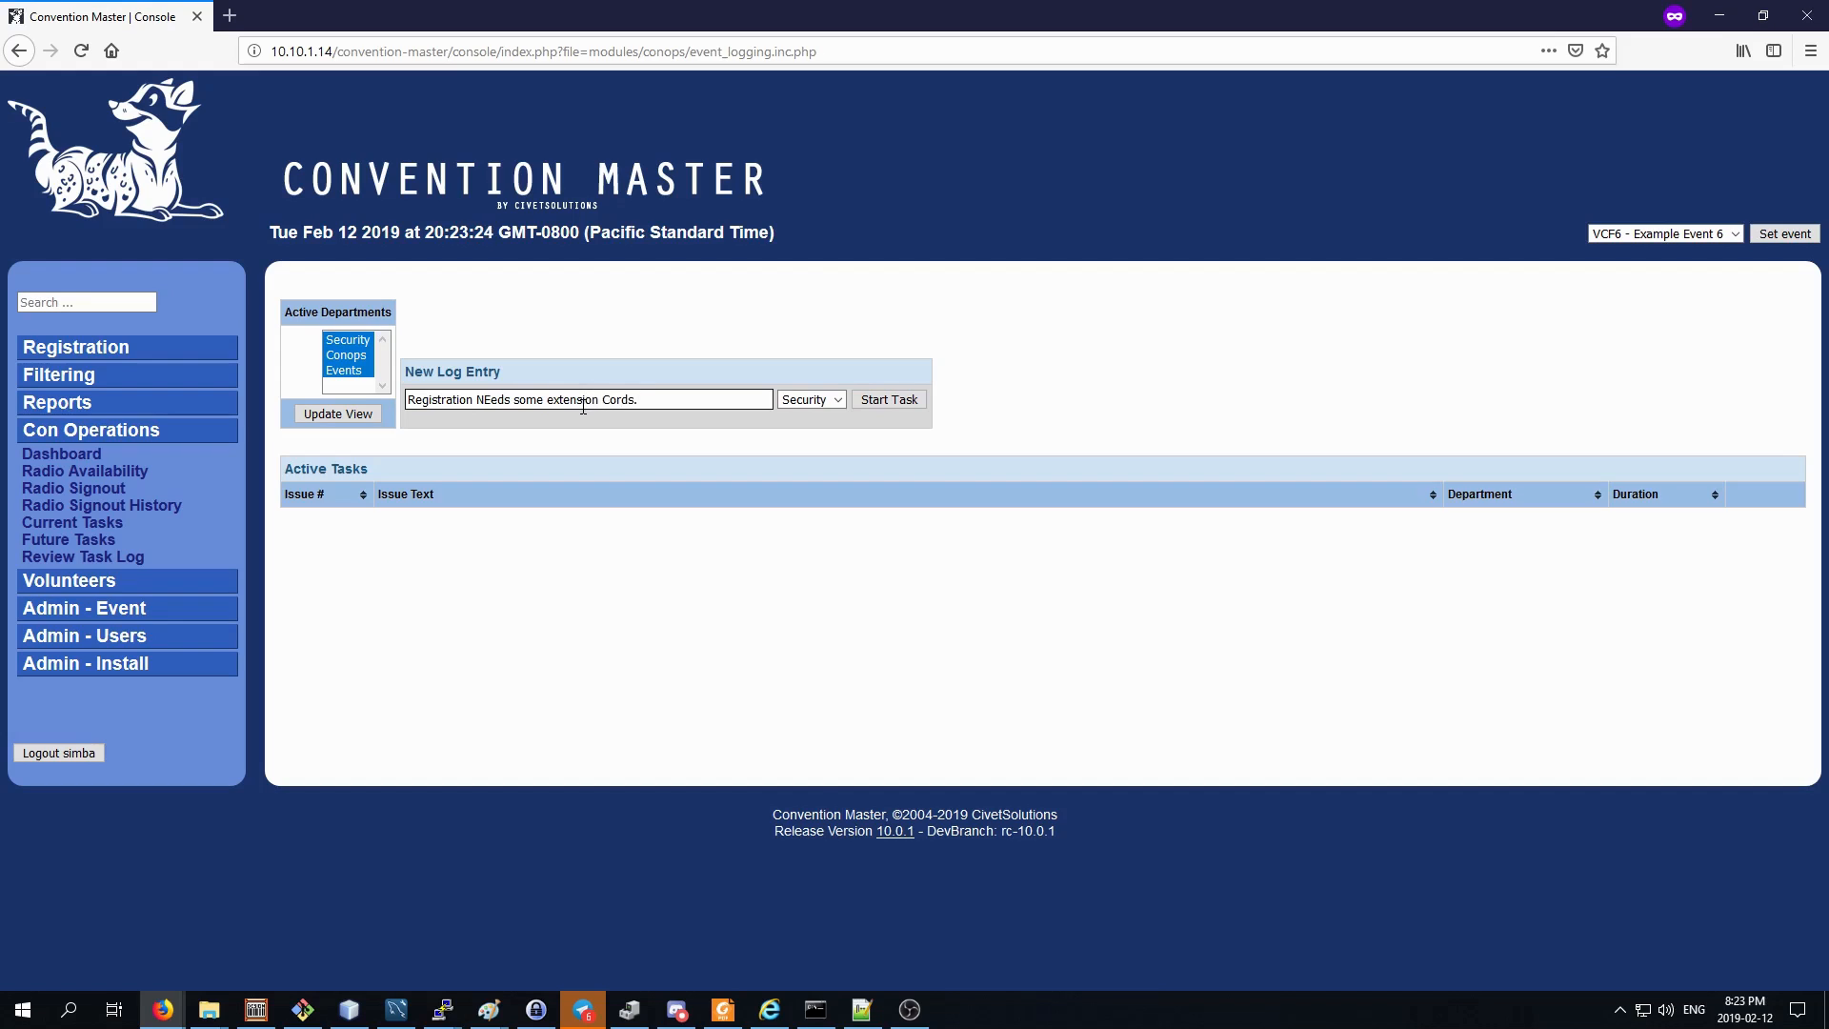
{"action": "left_click", "coordinate": [817, 401]}
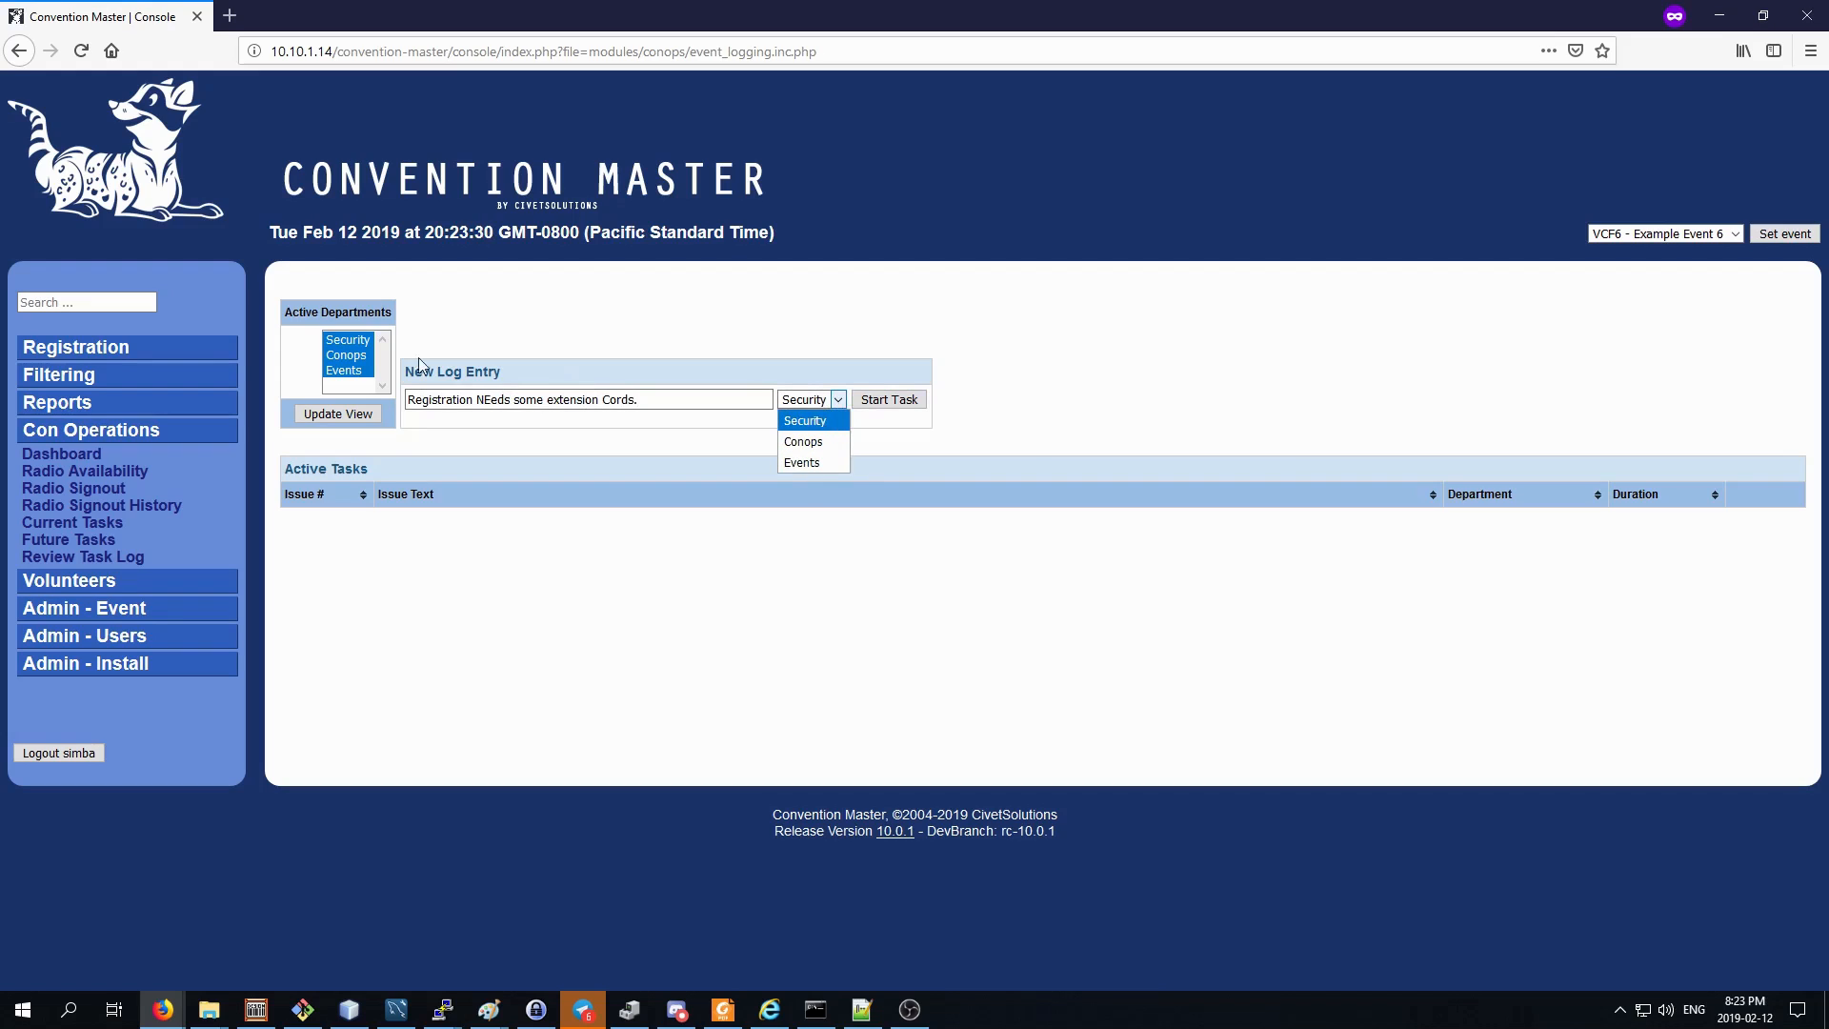
{"action": "left_click", "coordinate": [809, 443]}
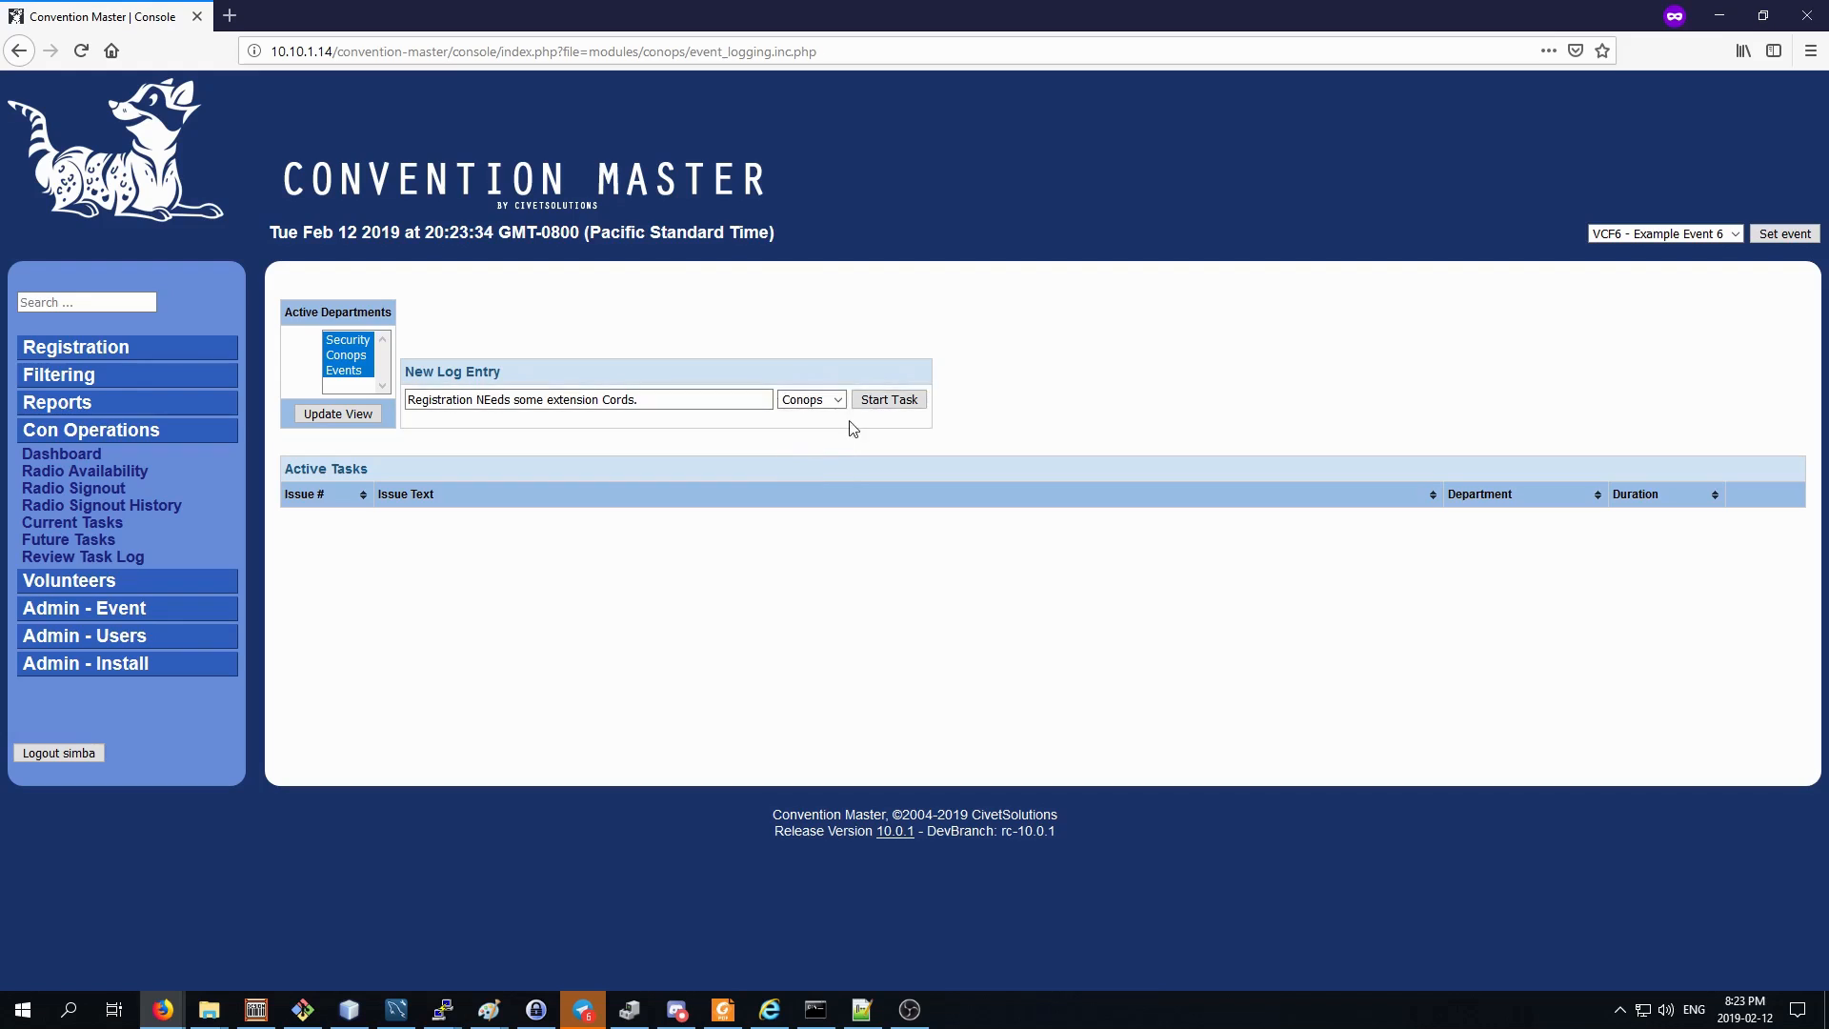
{"action": "left_click", "coordinate": [892, 398]}
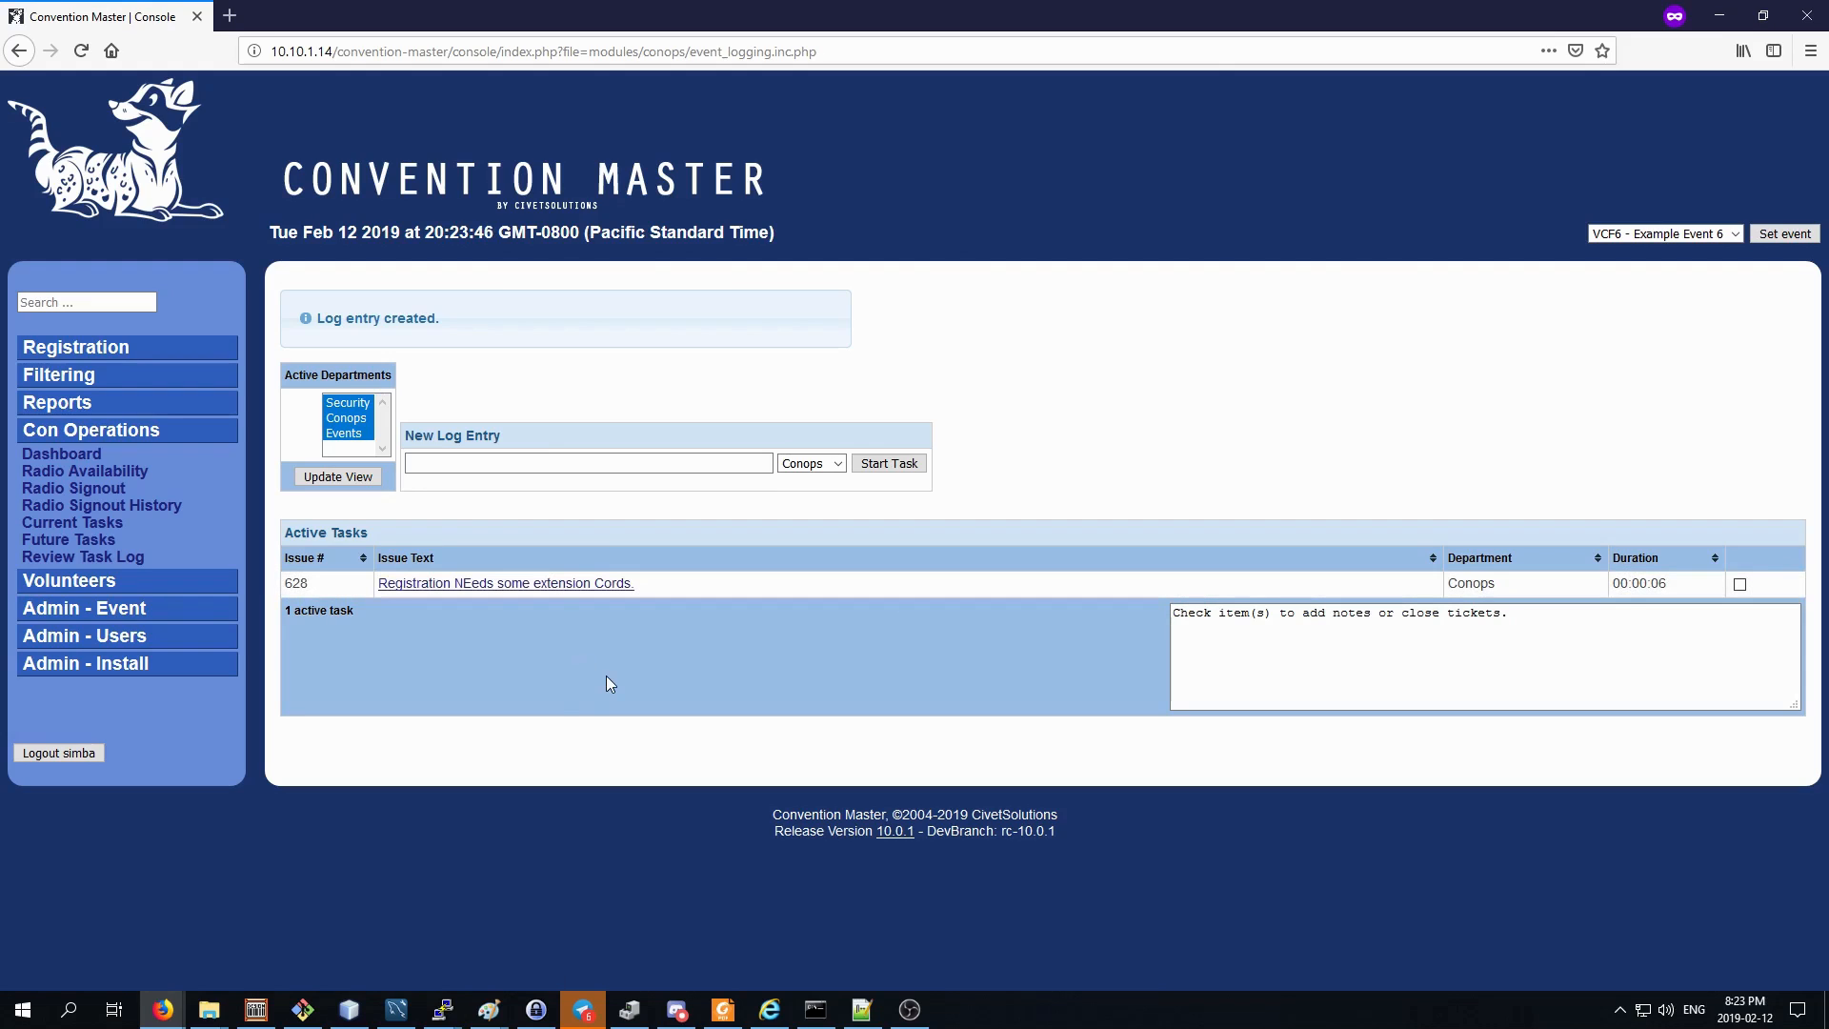
Start a new Conops task with the text "Dealers Den needs some extra fire.".
{"action": "left_click", "coordinate": [635, 464]}
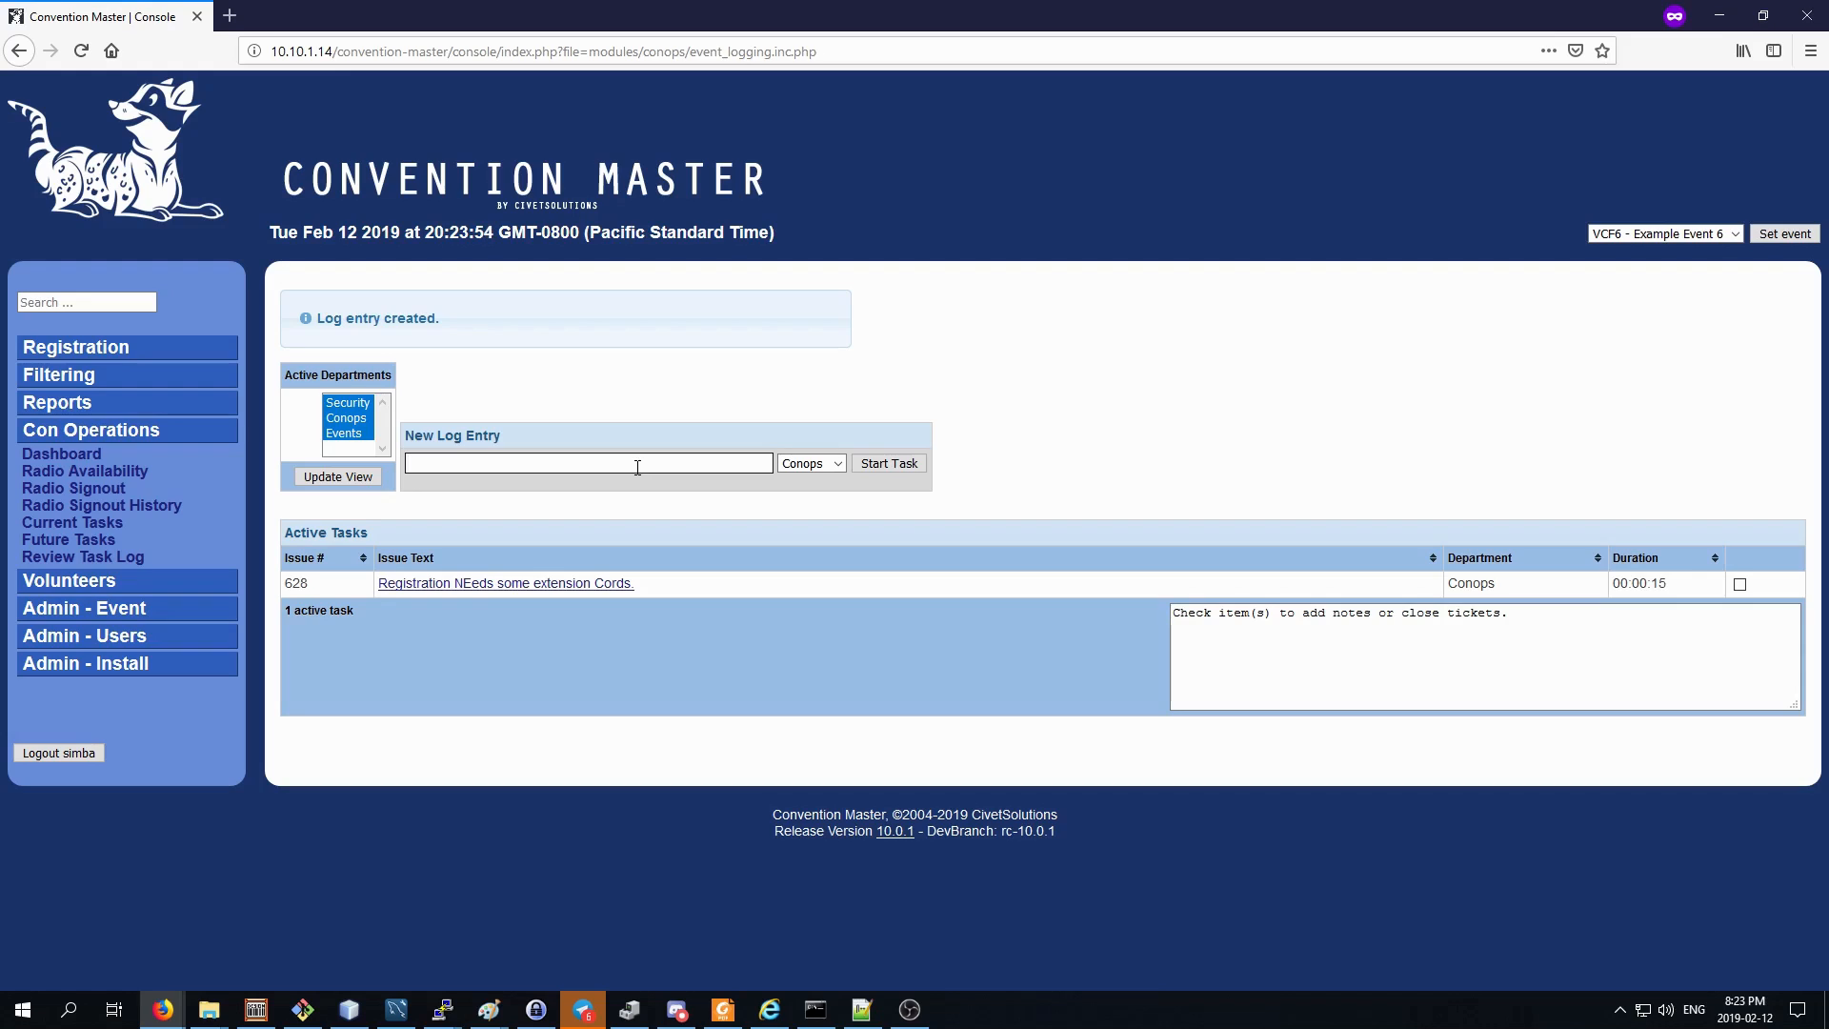
{"action": "type", "text": "Dealers Den needs some extra fire."}
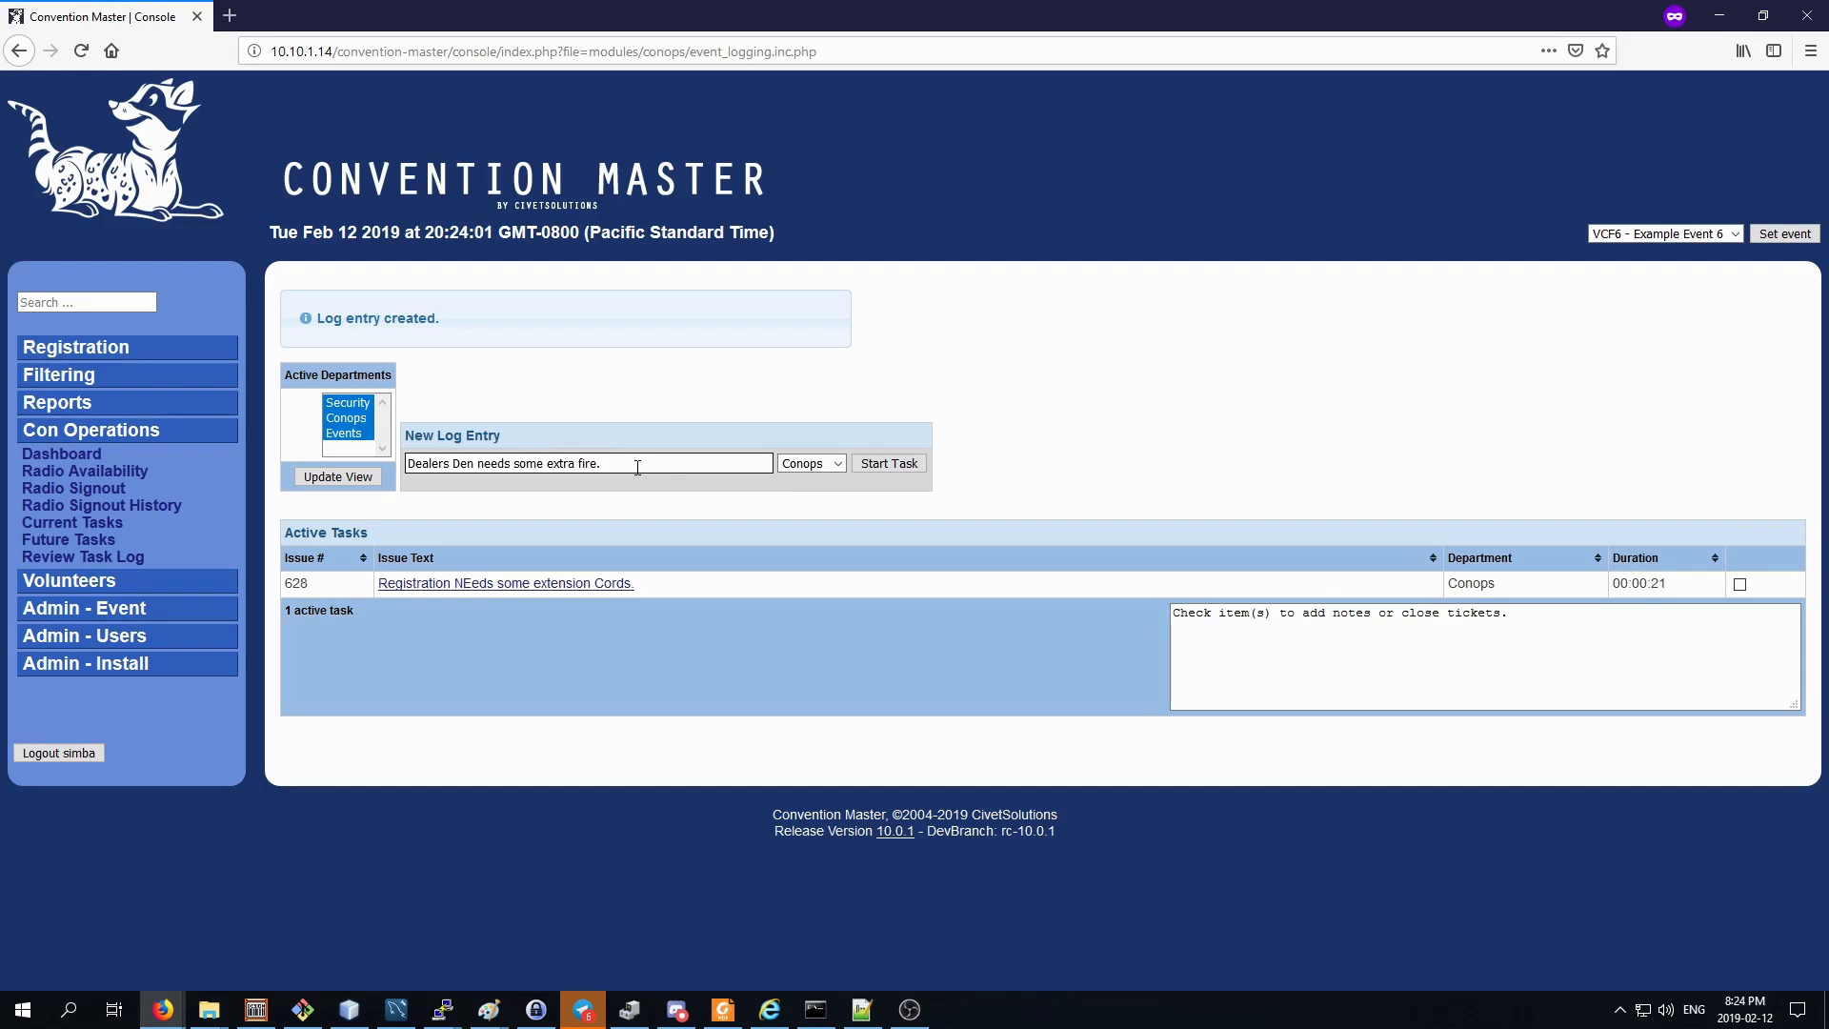
{"action": "left_click", "coordinate": [906, 465]}
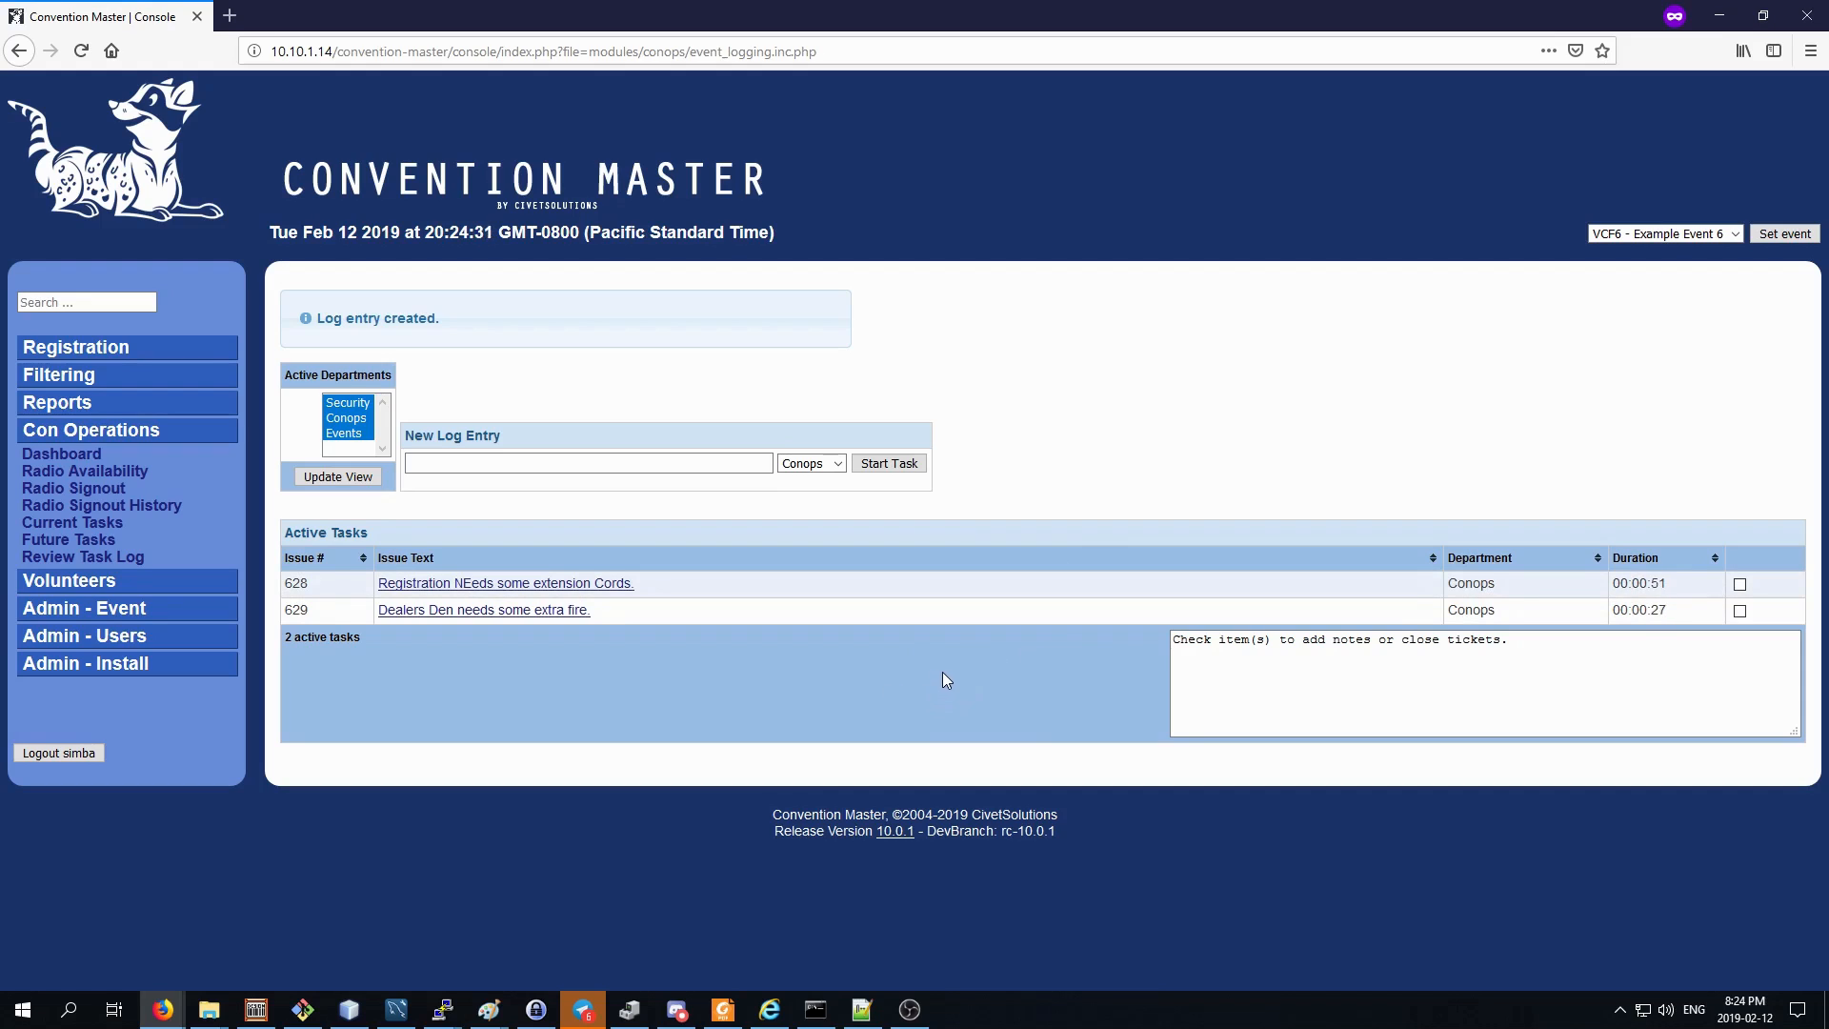
Try to limit the active task view to the Security department.
{"action": "left_click", "coordinate": [352, 403]}
{"action": "left_click", "coordinate": [354, 419]}
{"action": "left_click", "coordinate": [352, 436]}
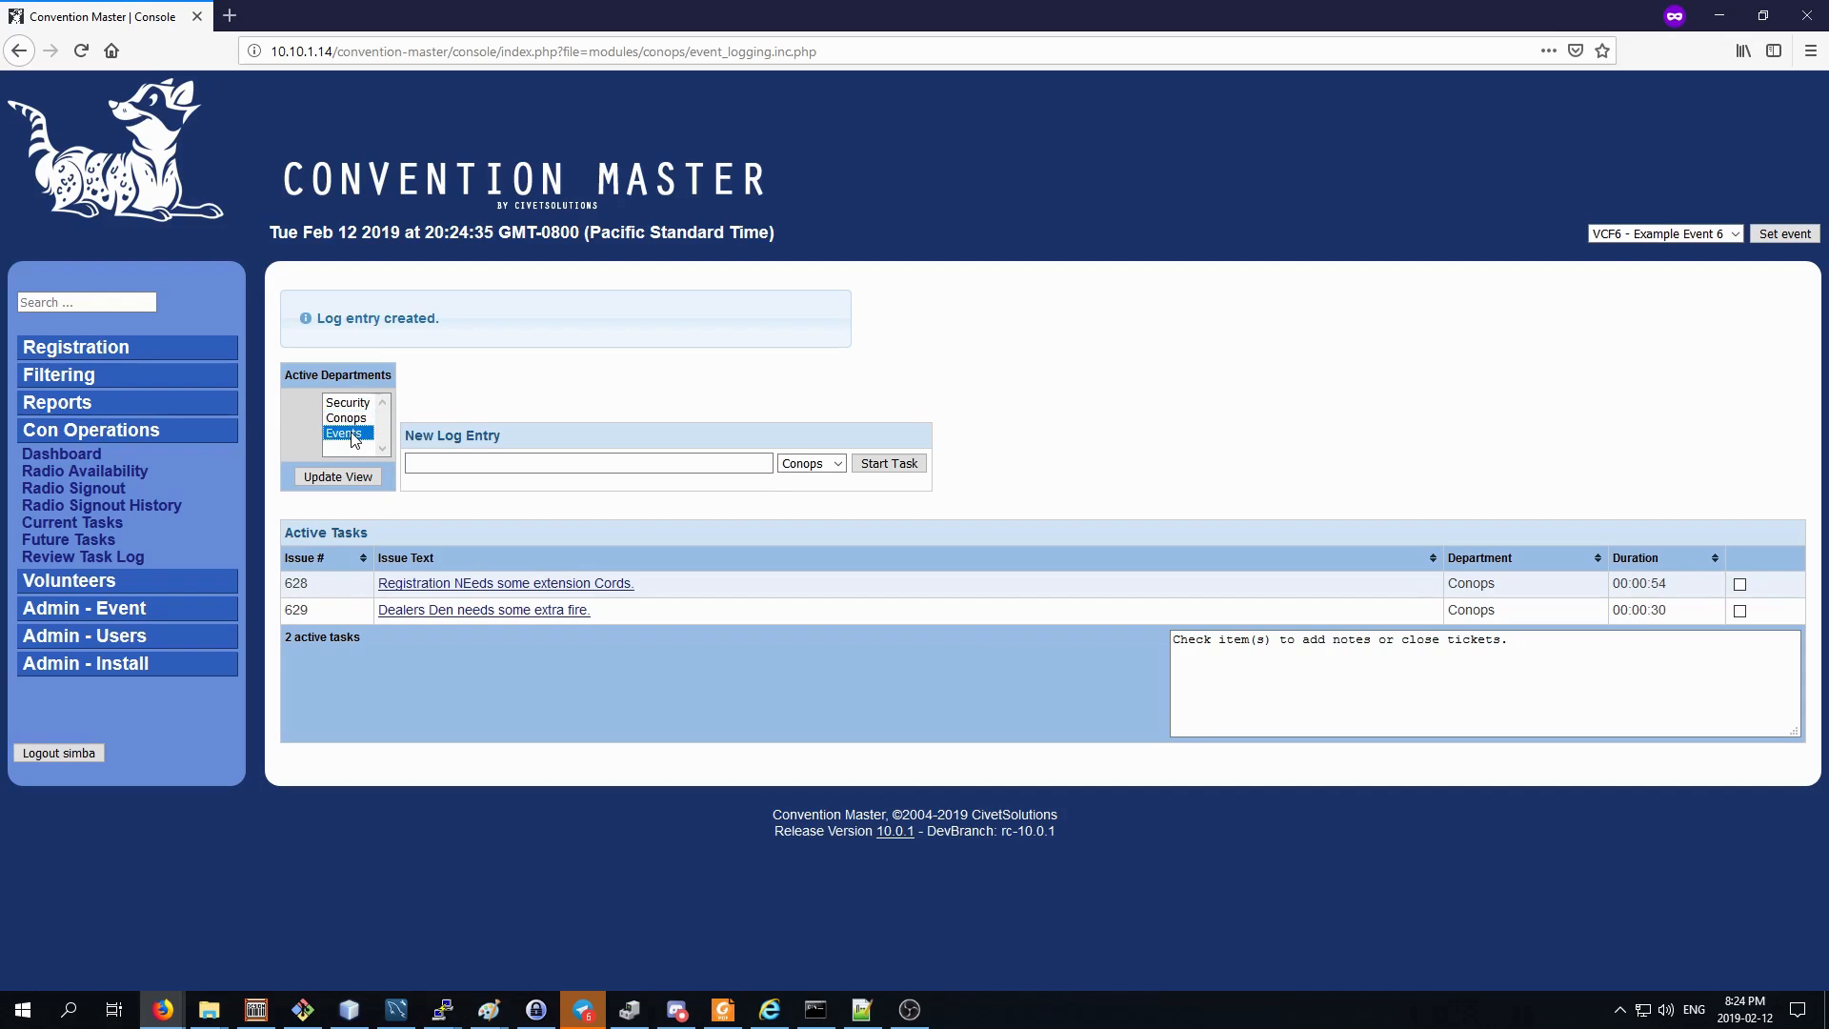
{"action": "left_click", "coordinate": [354, 404]}
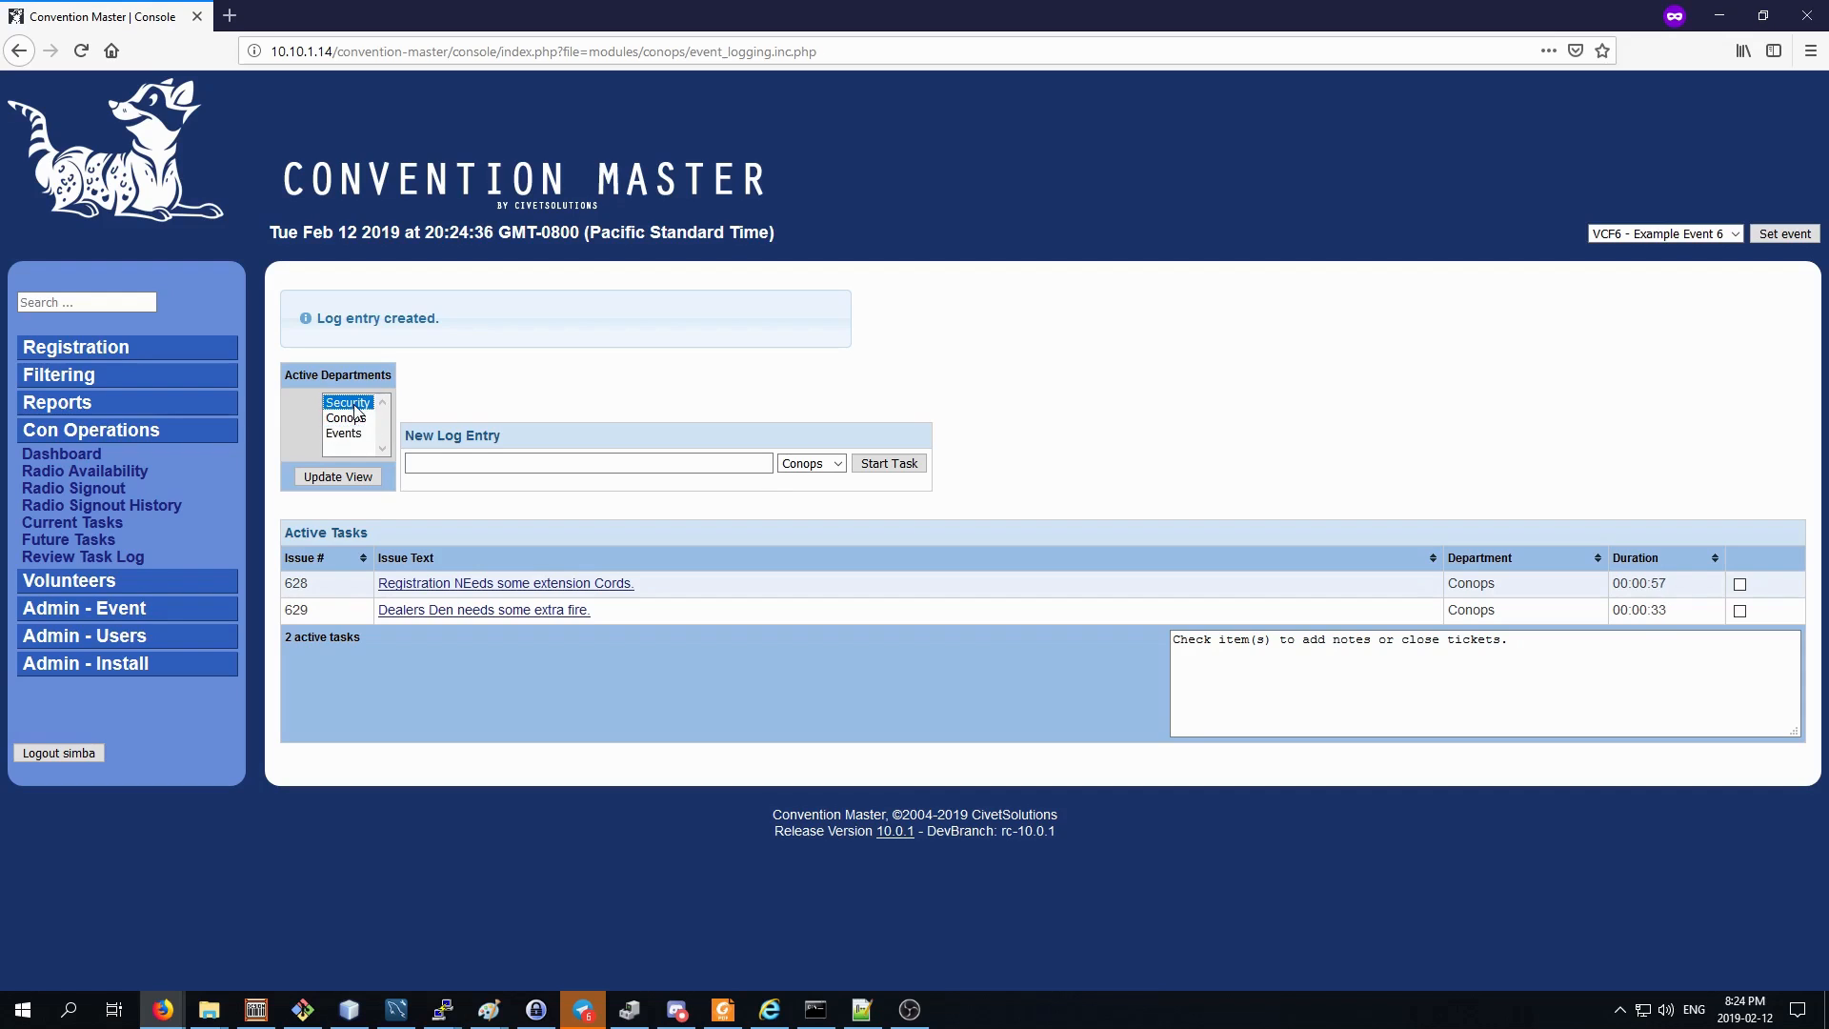
{"action": "left_click", "coordinate": [356, 476]}
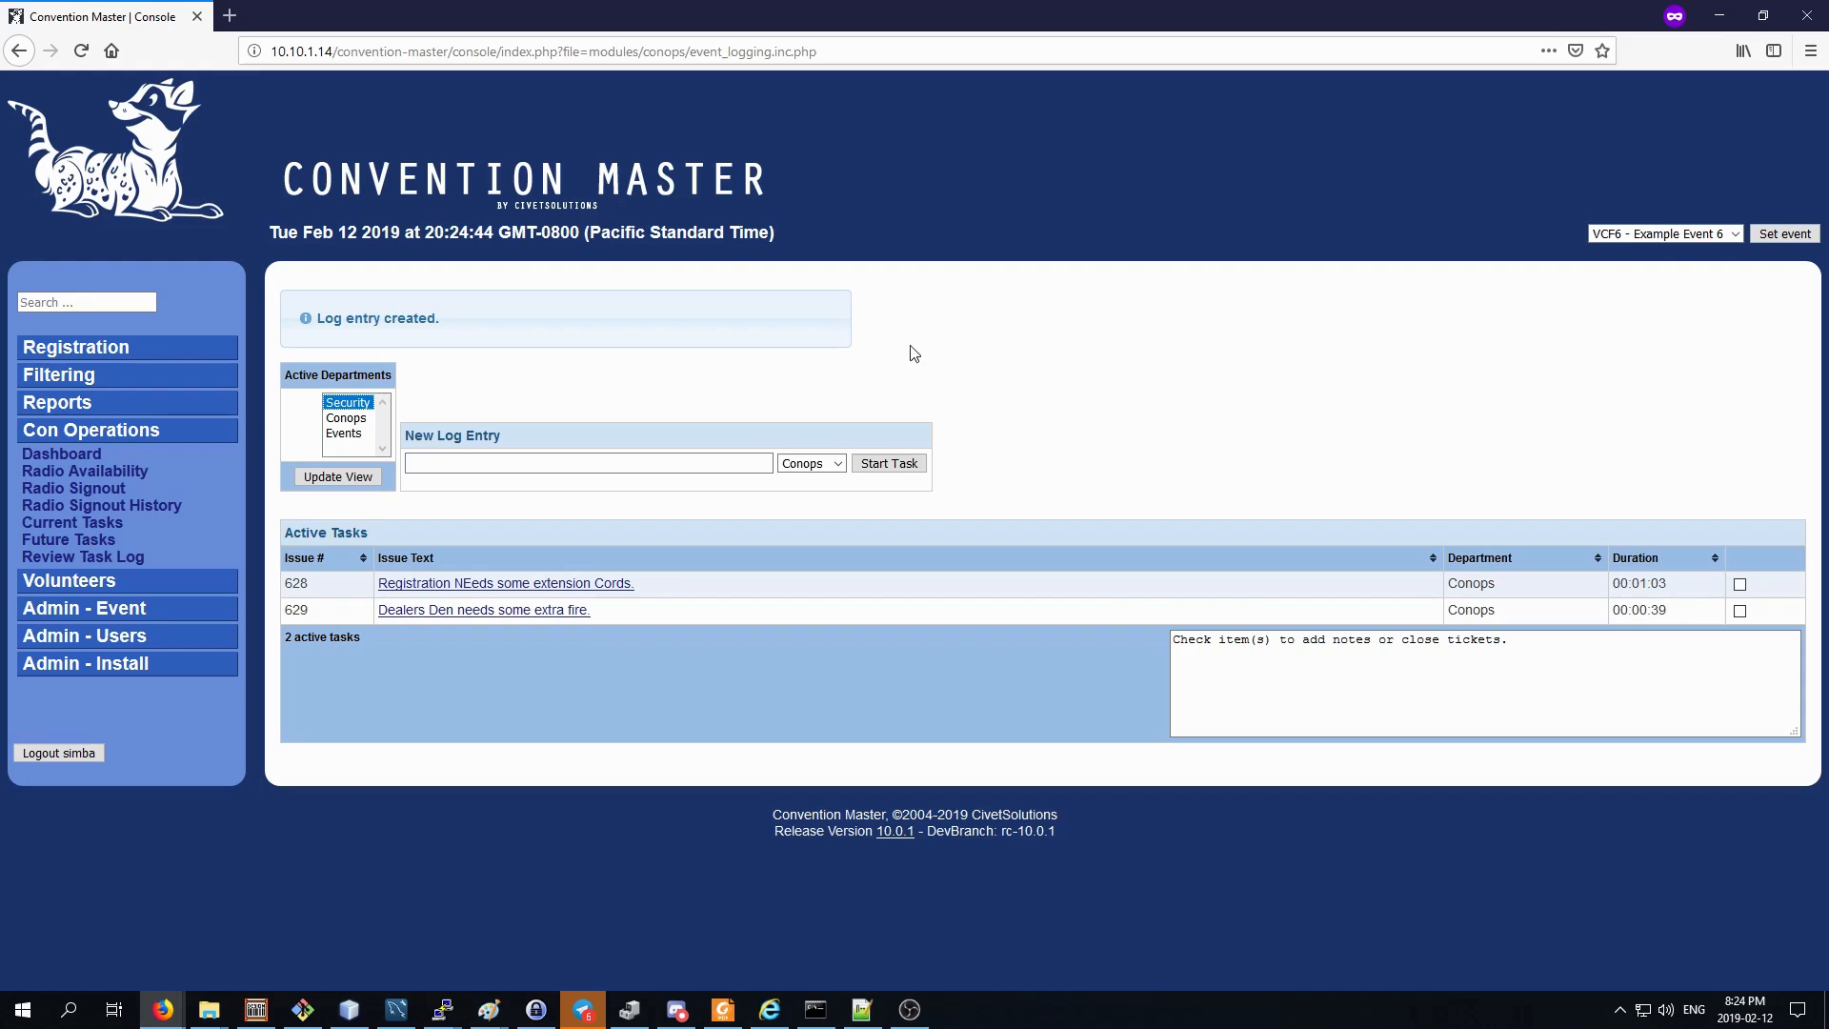
Start a new task for the Security department with the text "Door check needed by Vendors Hall".
{"action": "left_click", "coordinate": [667, 465]}
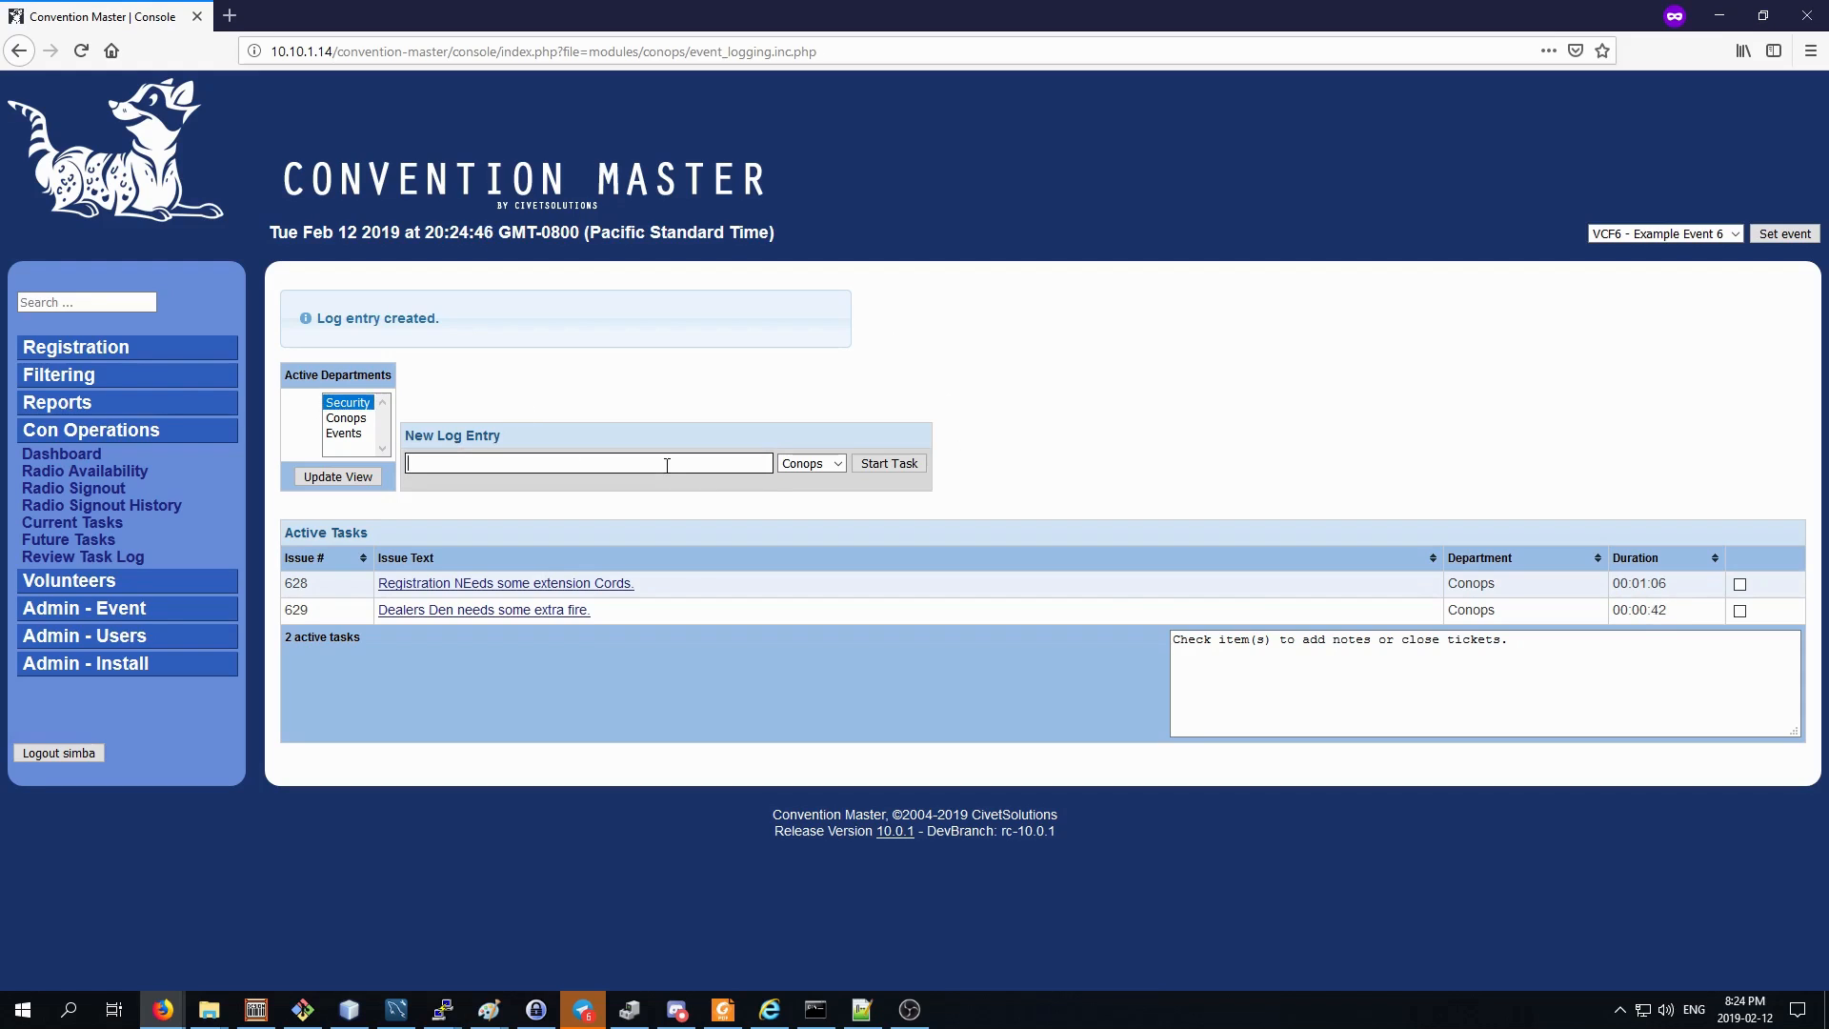
{"action": "type", "text": "Door check needed by Vendors Hall"}
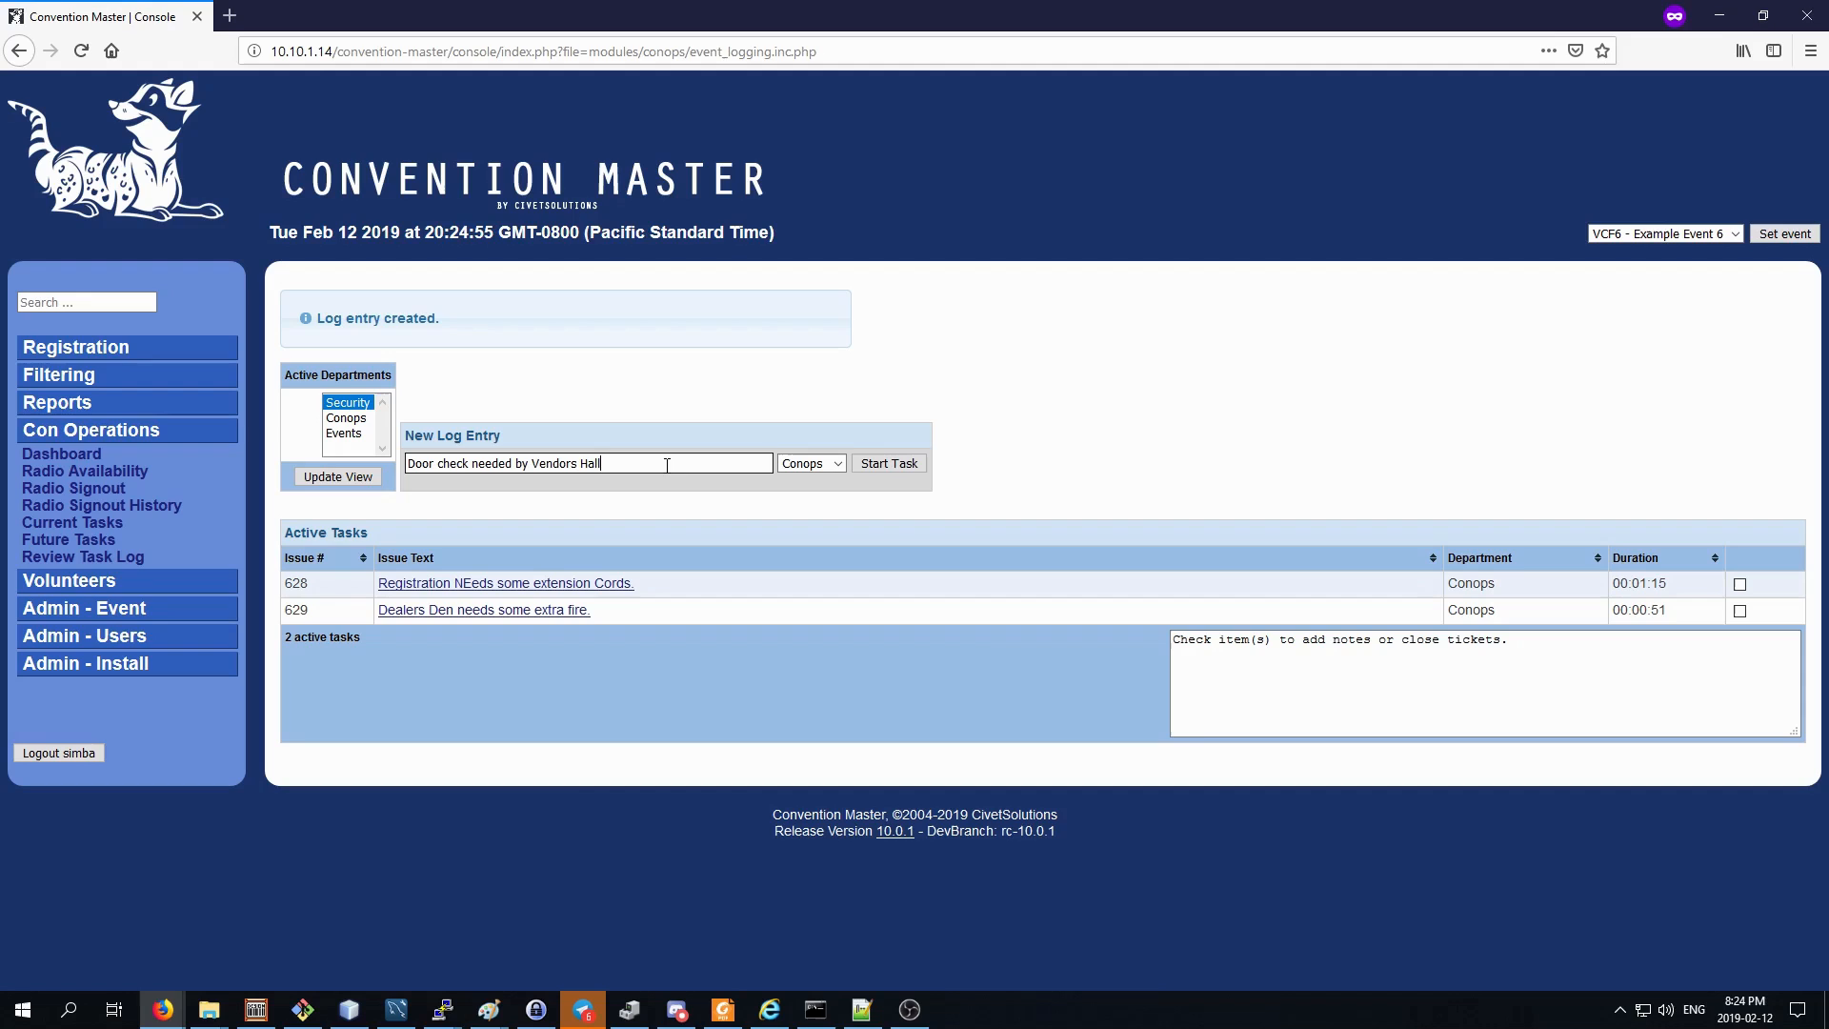
{"action": "left_click", "coordinate": [809, 463]}
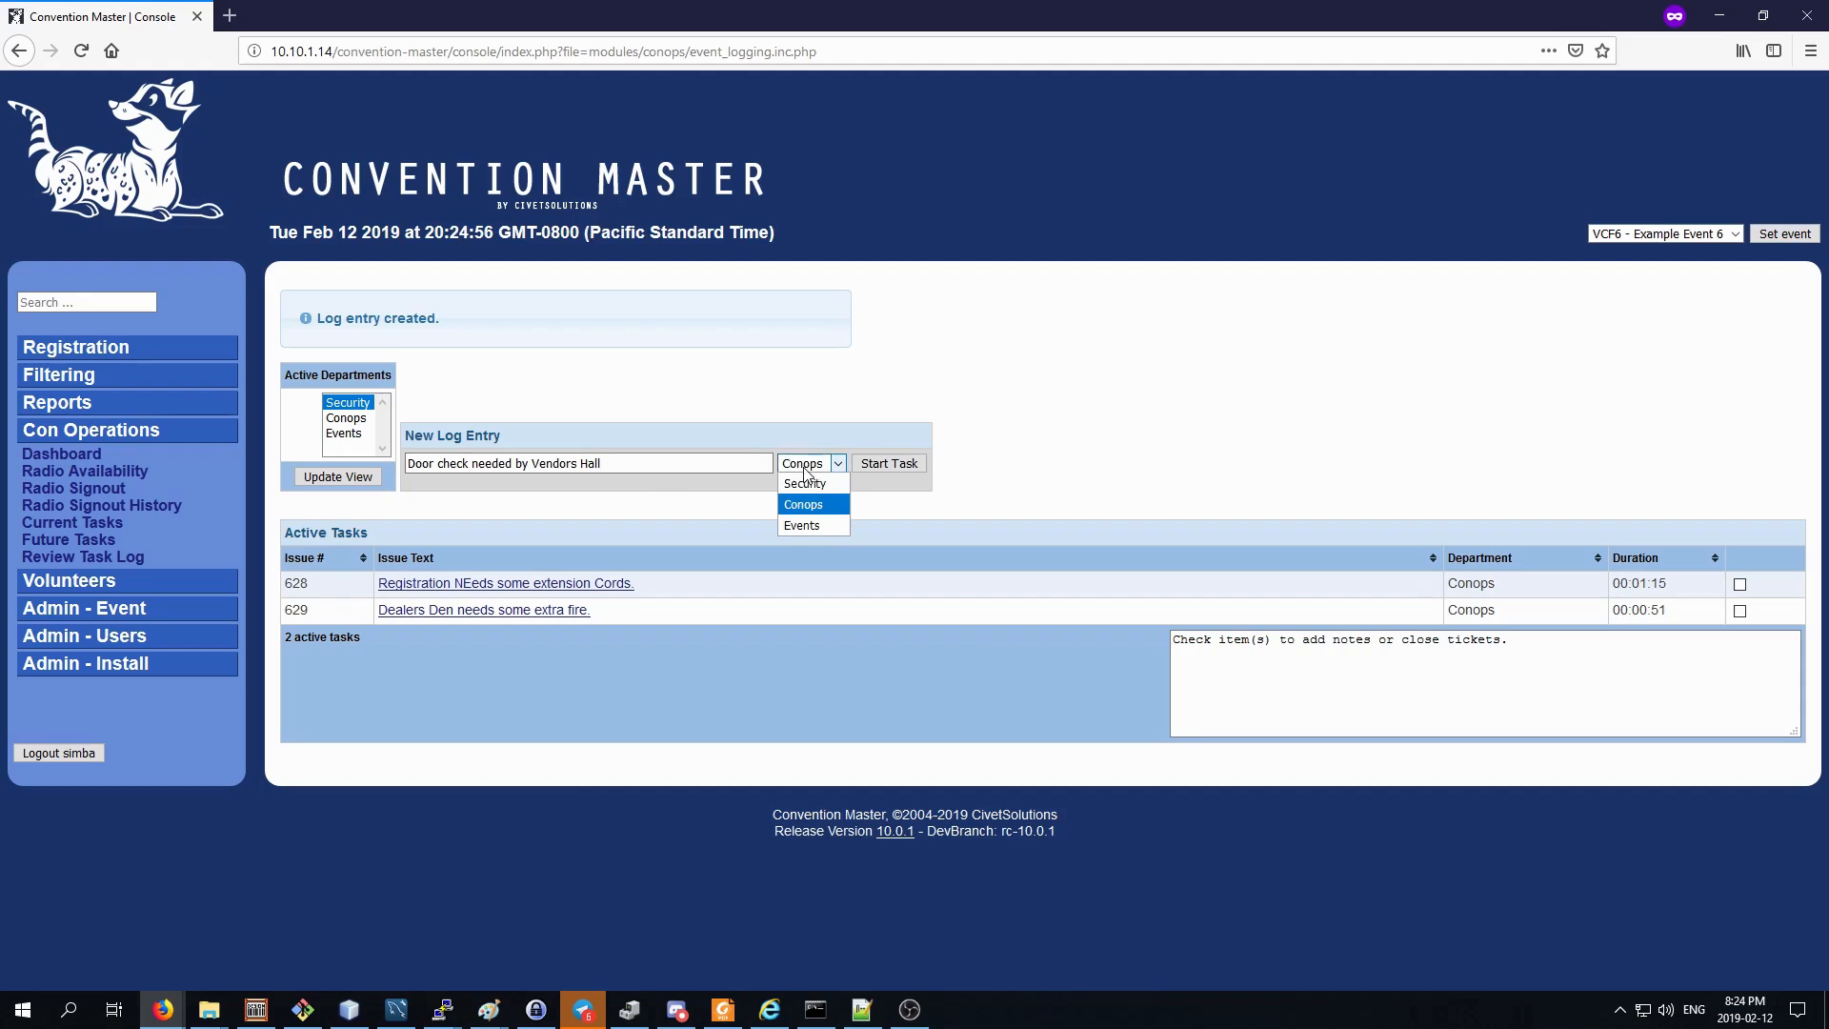
{"action": "left_click", "coordinate": [807, 484]}
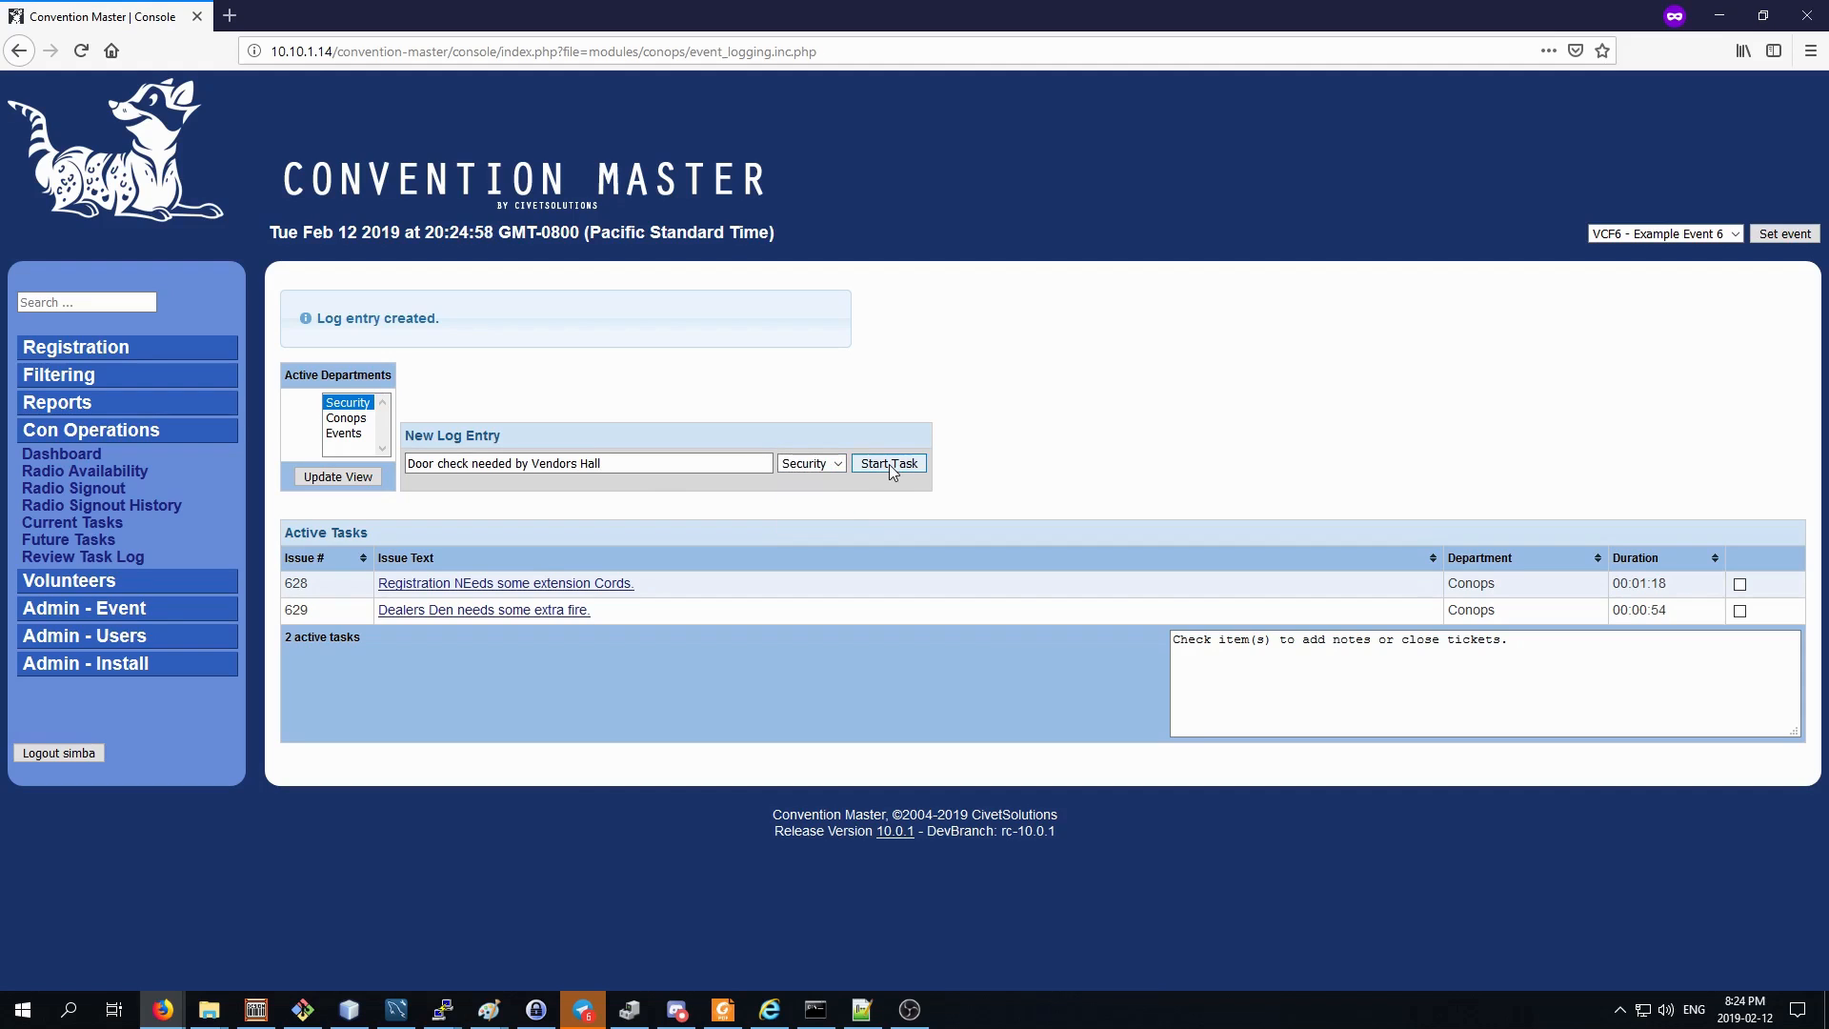
{"action": "left_click", "coordinate": [889, 464]}
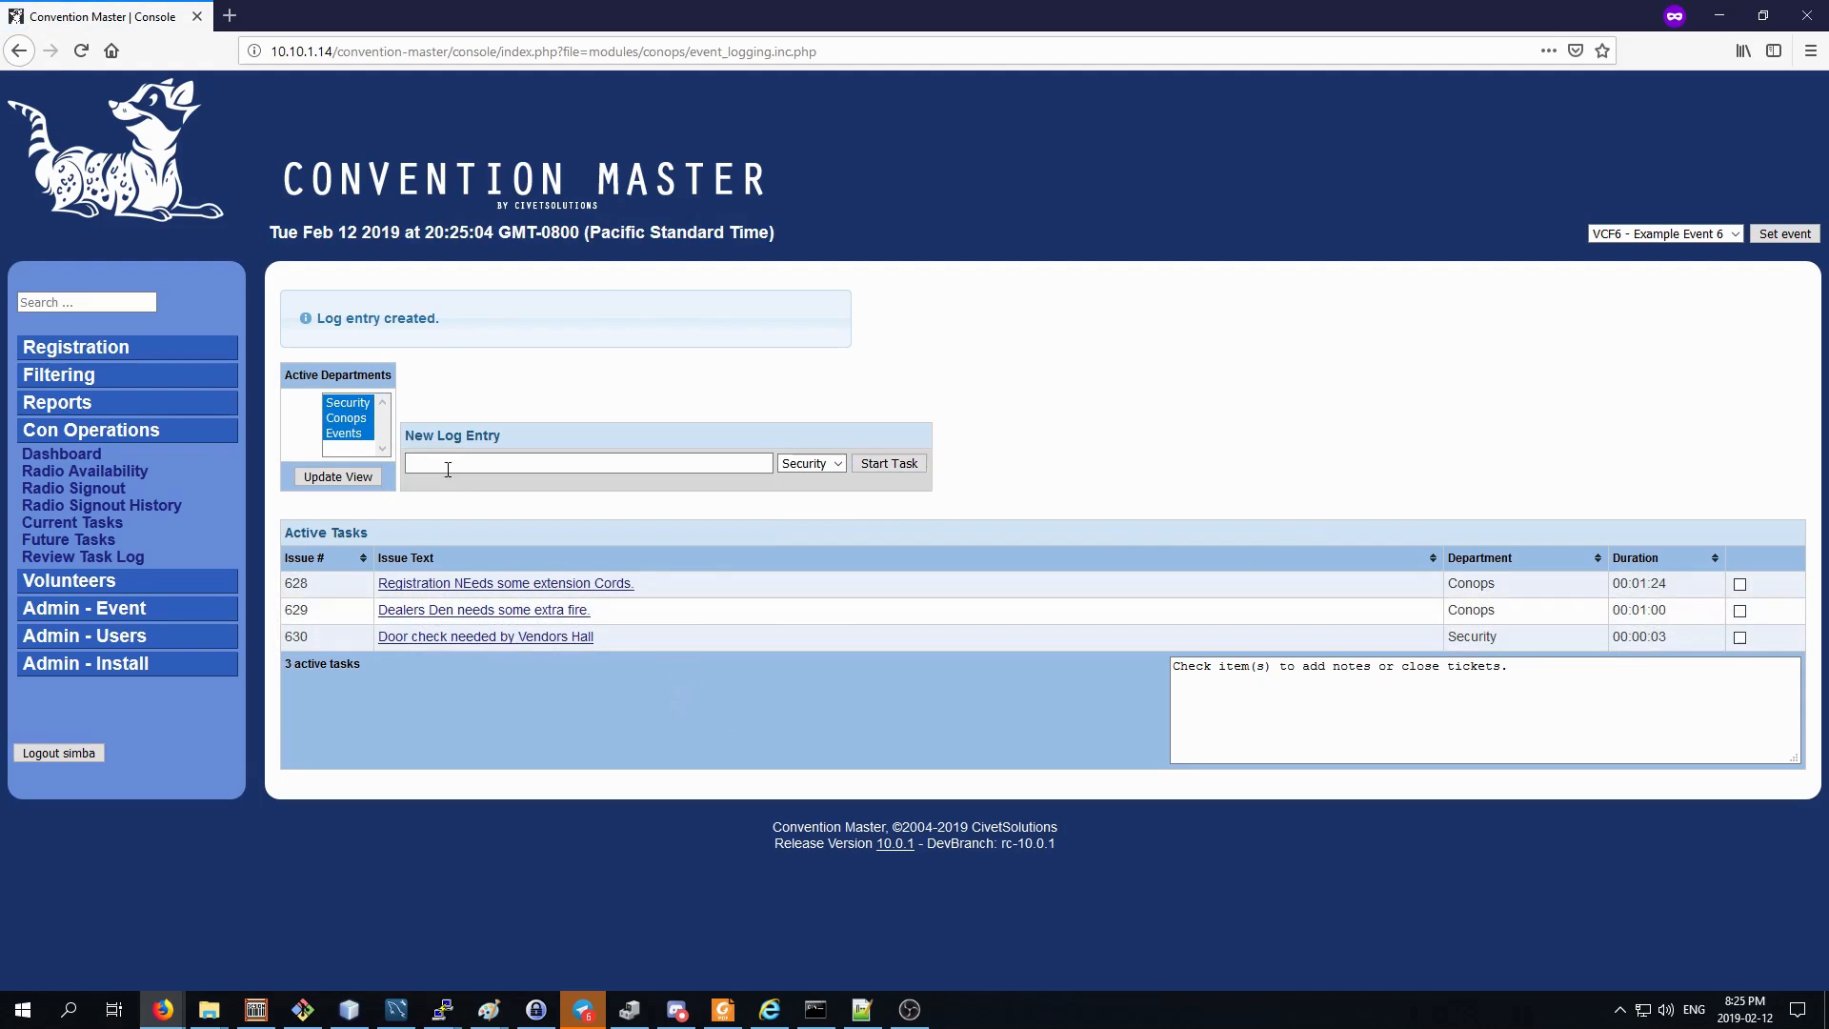
View only the Security department's active tasks, and restore the view to Security, Conops and Events.
{"action": "left_click", "coordinate": [330, 404]}
{"action": "left_click", "coordinate": [336, 476]}
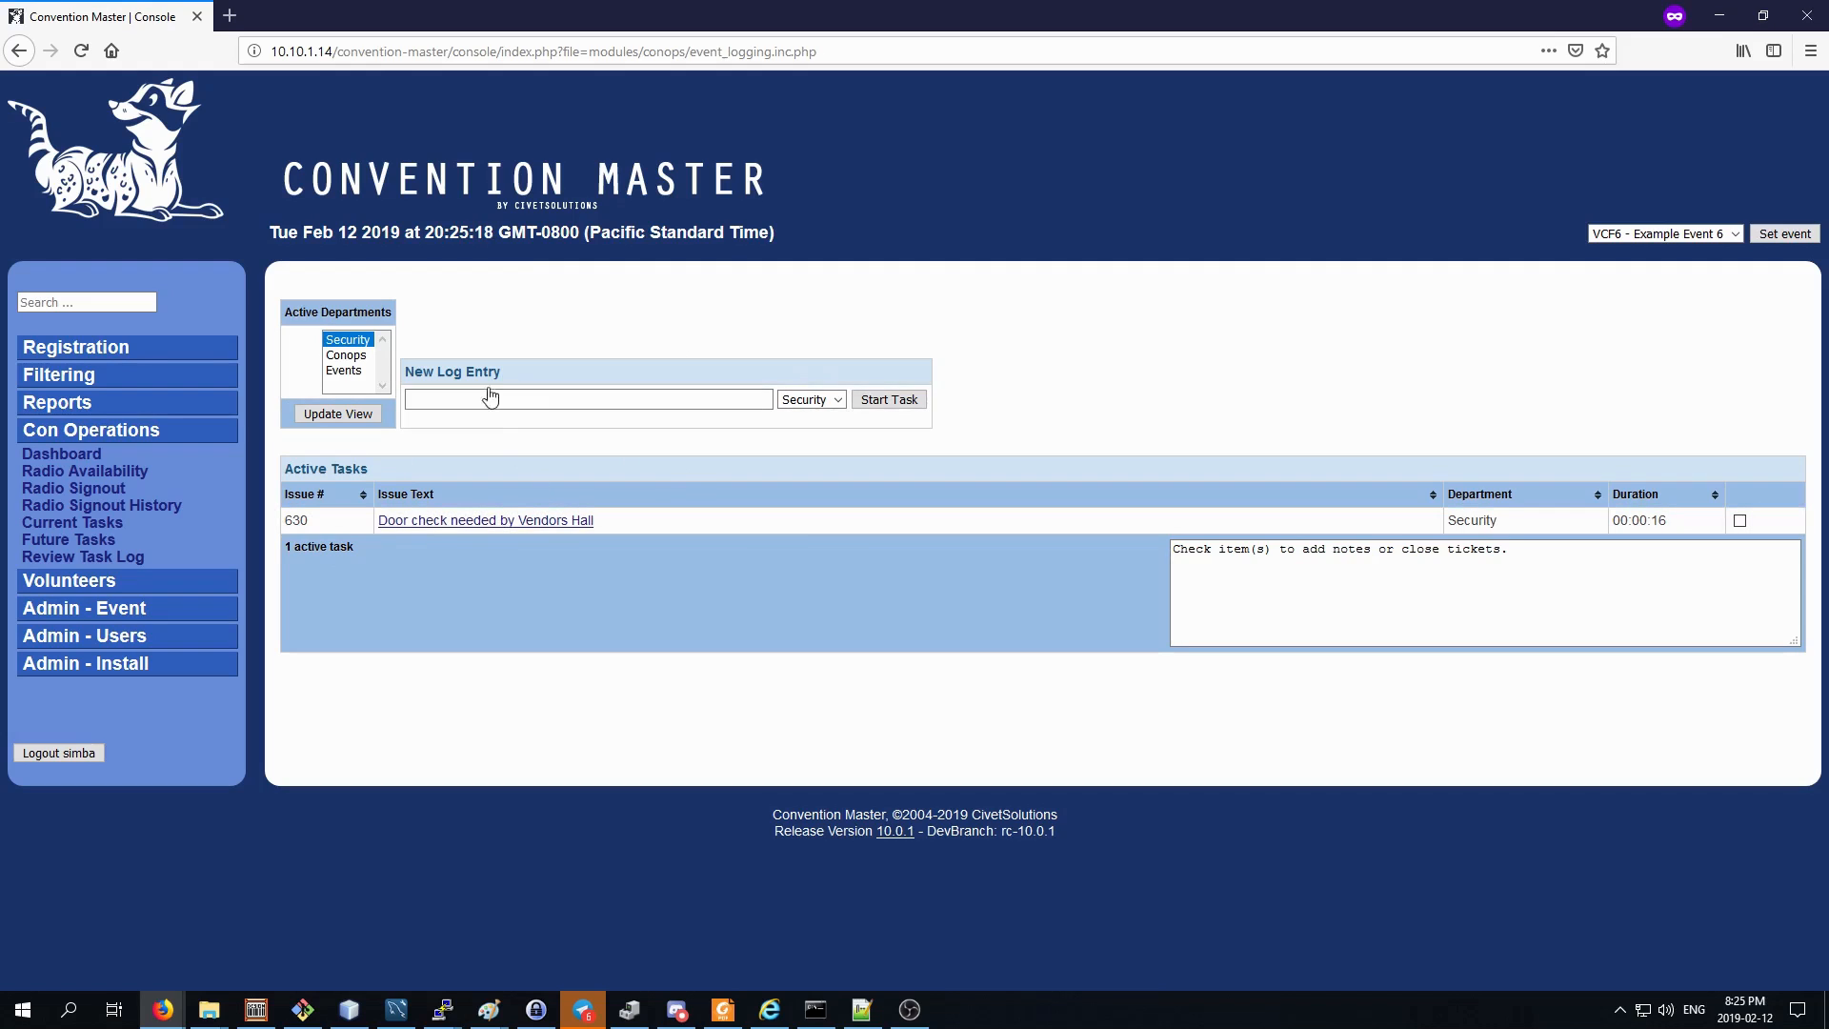
{"action": "left_click", "coordinate": [352, 371], "text": "shift"}
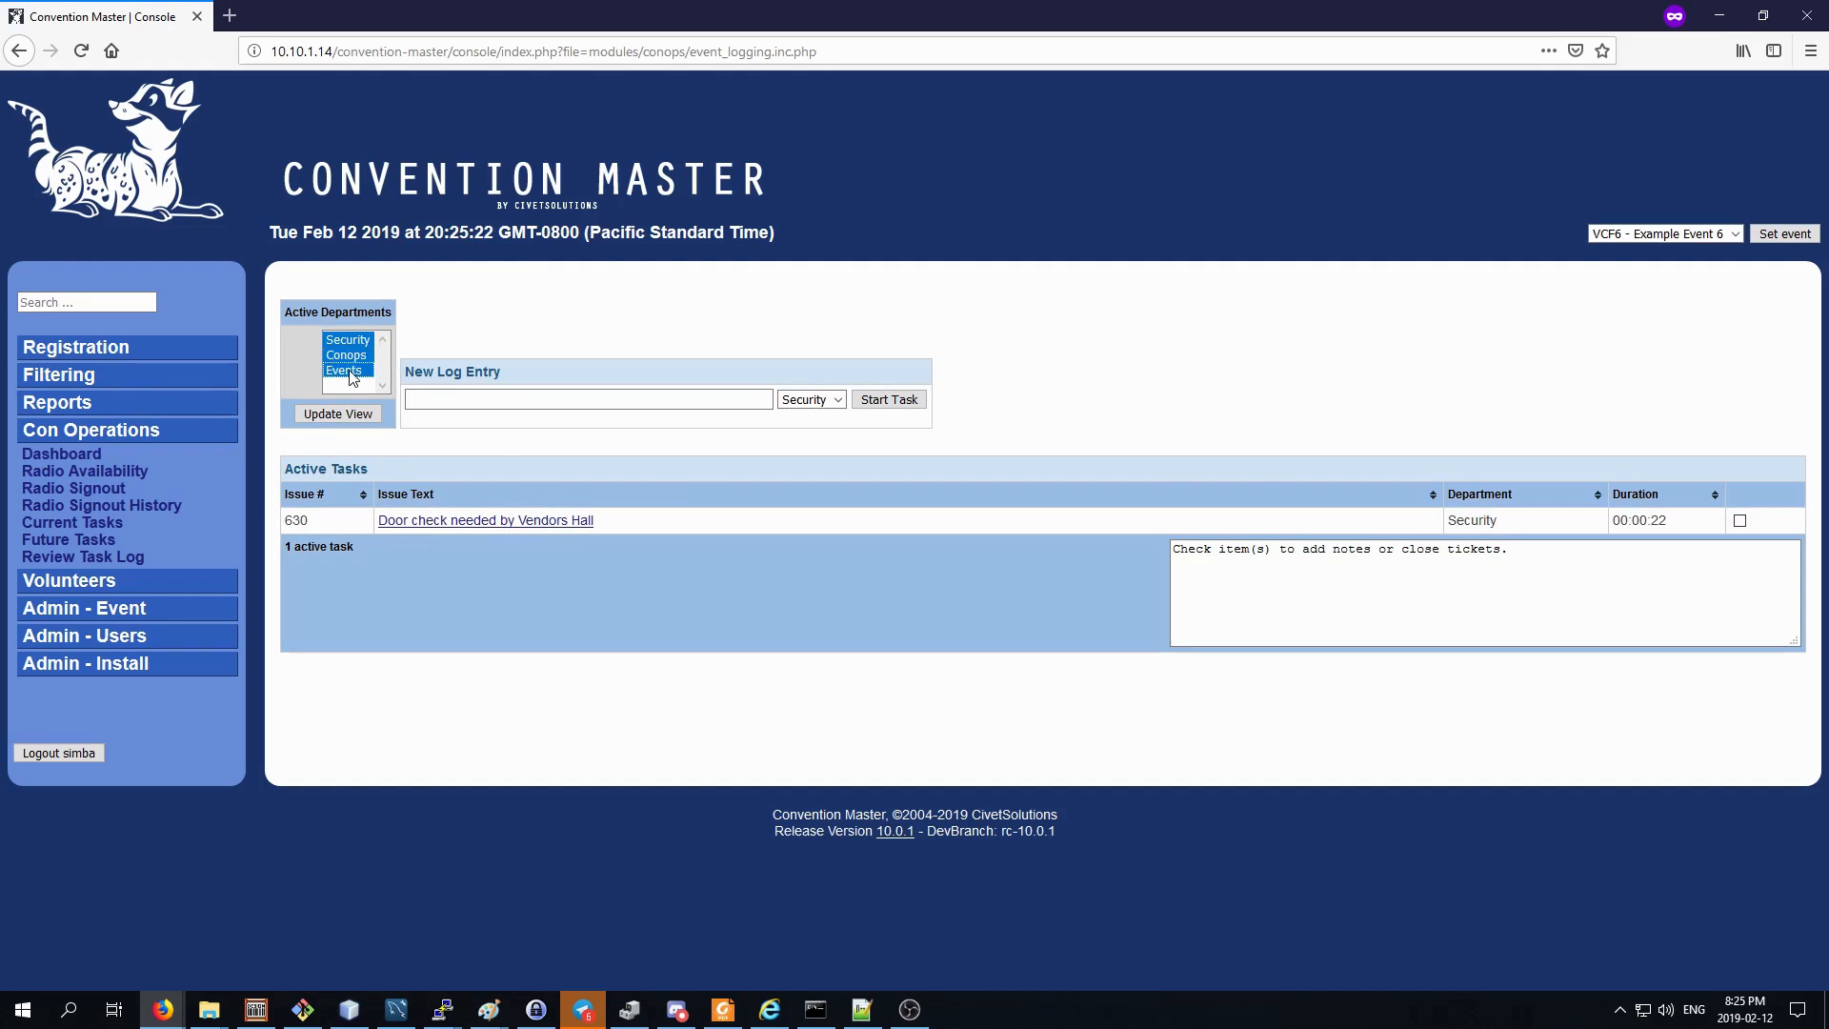
{"action": "left_click", "coordinate": [335, 415]}
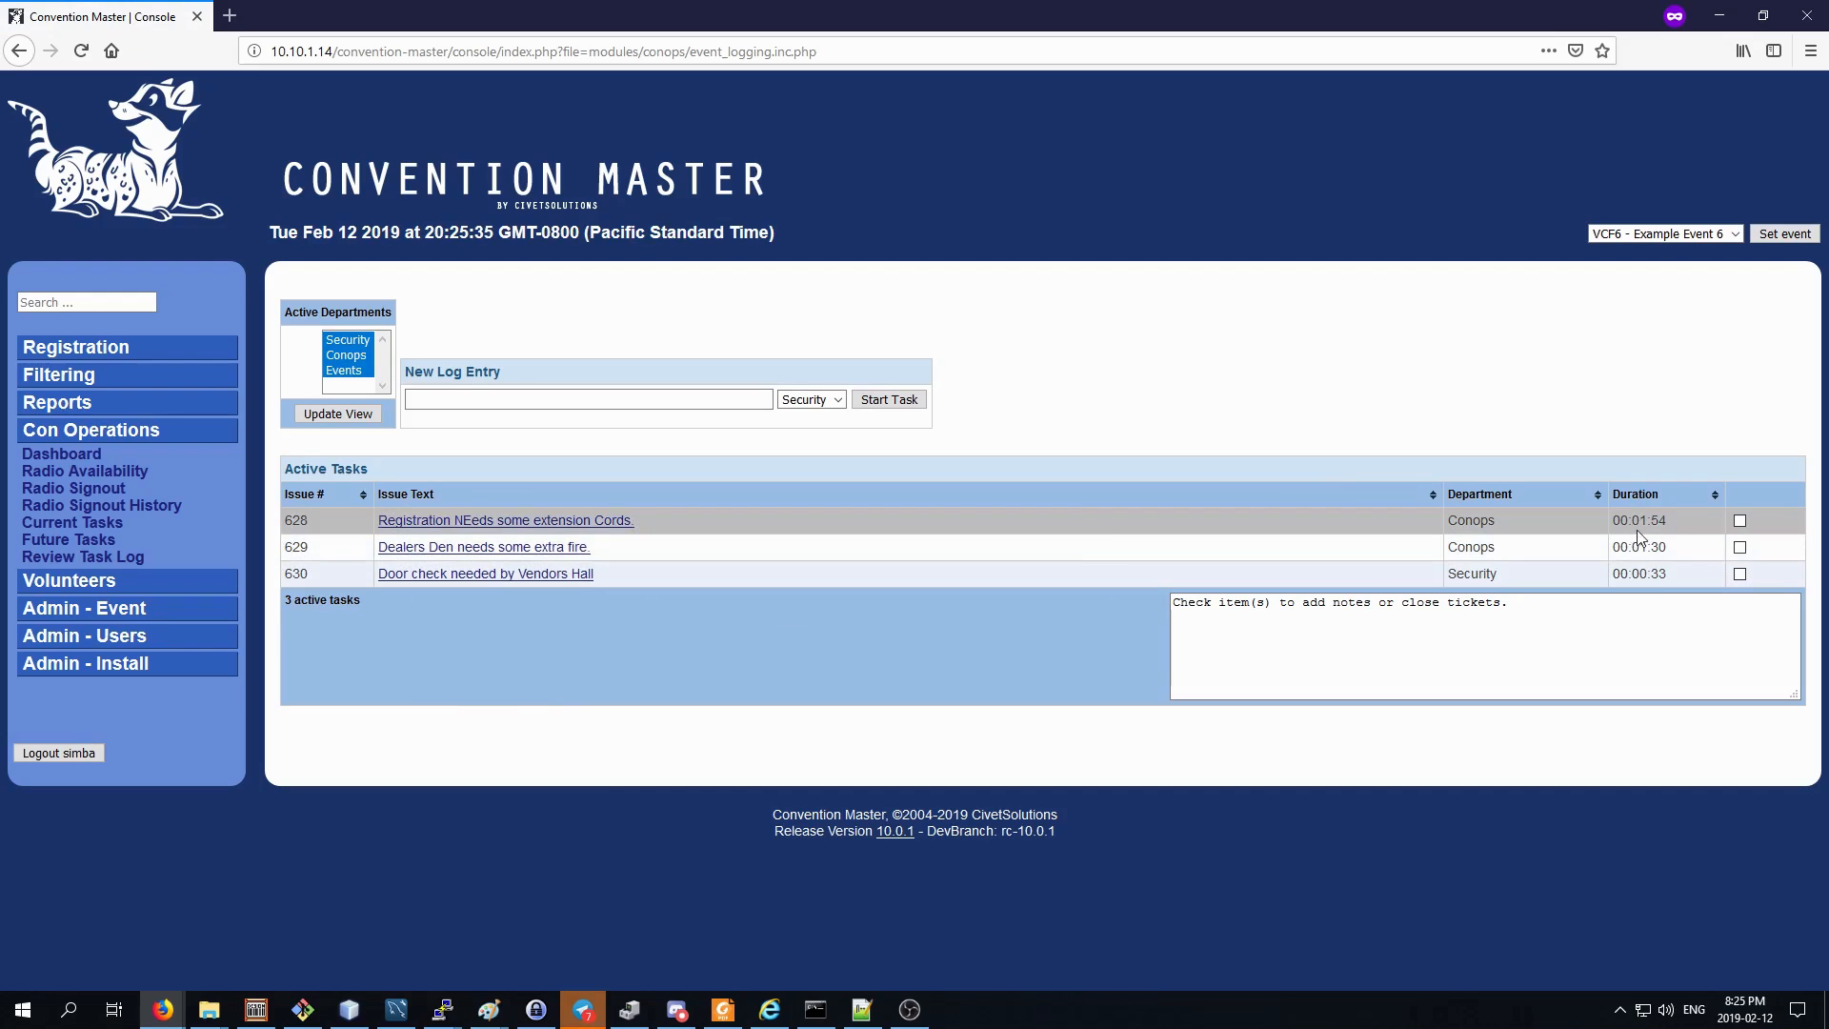
Add a comment to the Registration extension cords task saying that a named staff member was sent over to the store to buy some.
{"action": "left_click", "coordinate": [1741, 521]}
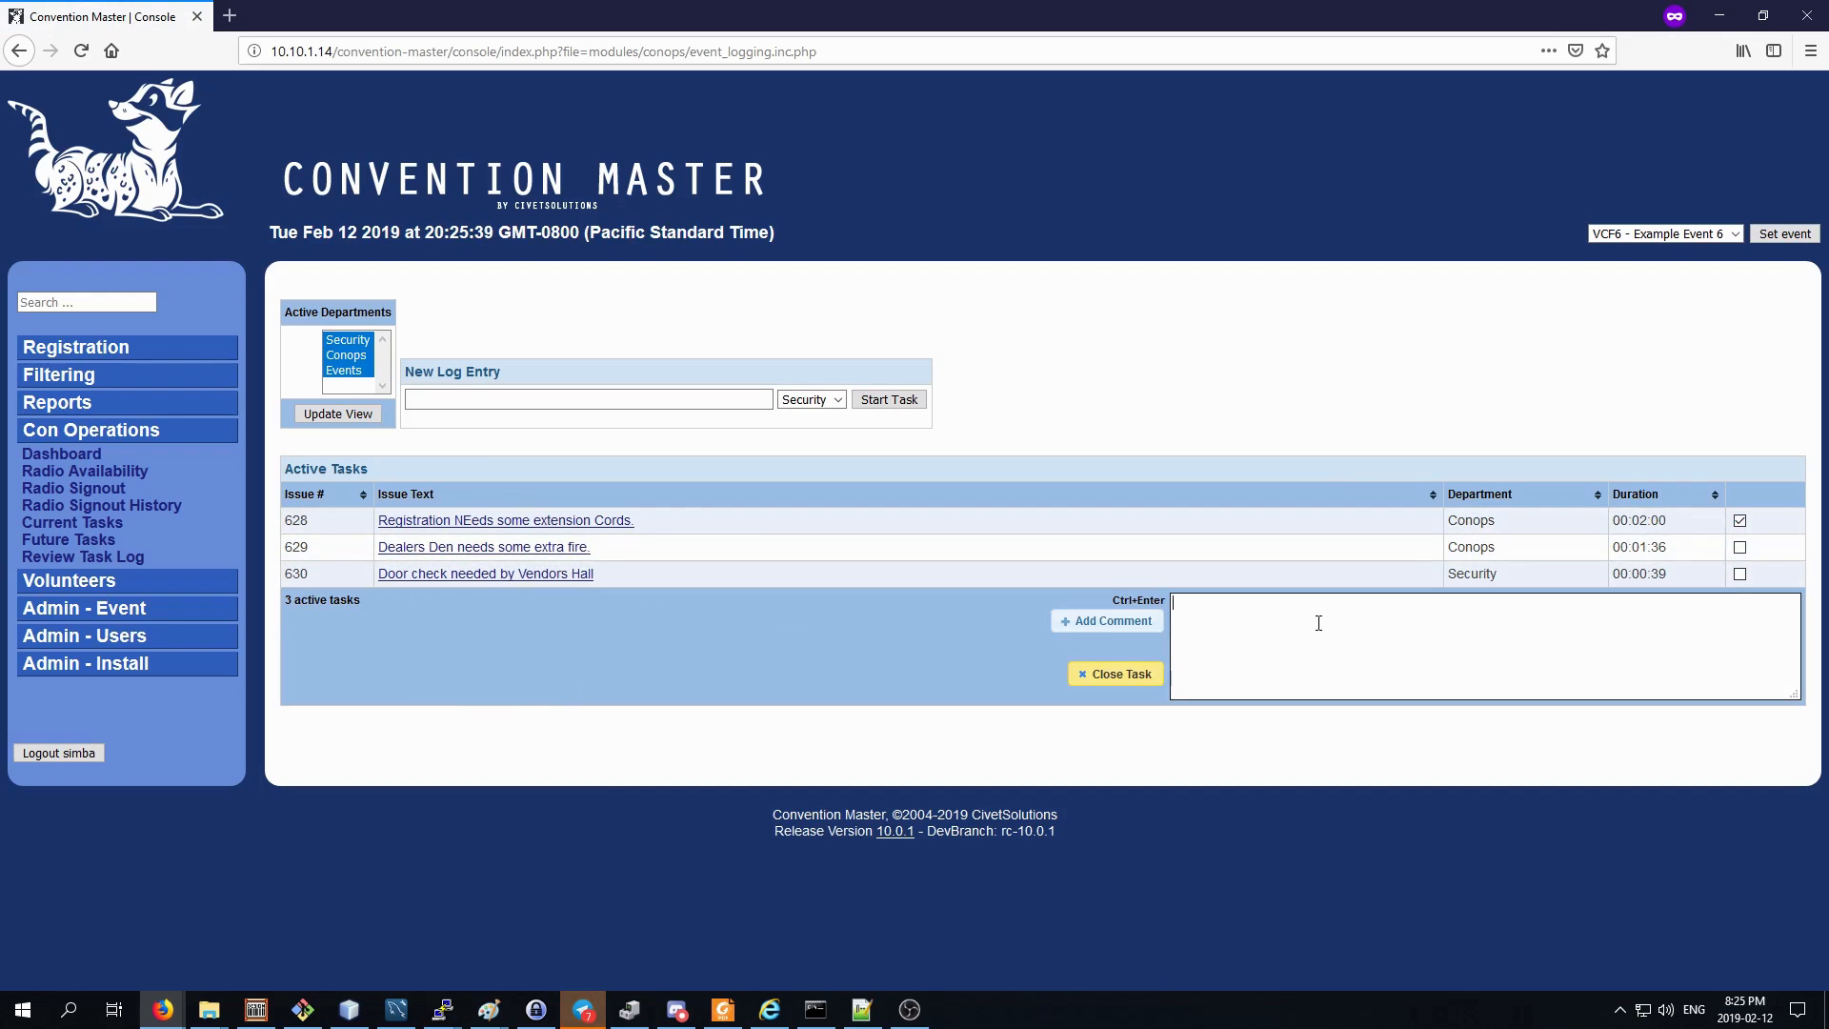
{"action": "type", "text": "I have sent Si"}
{"action": "type", "text": "mba"}
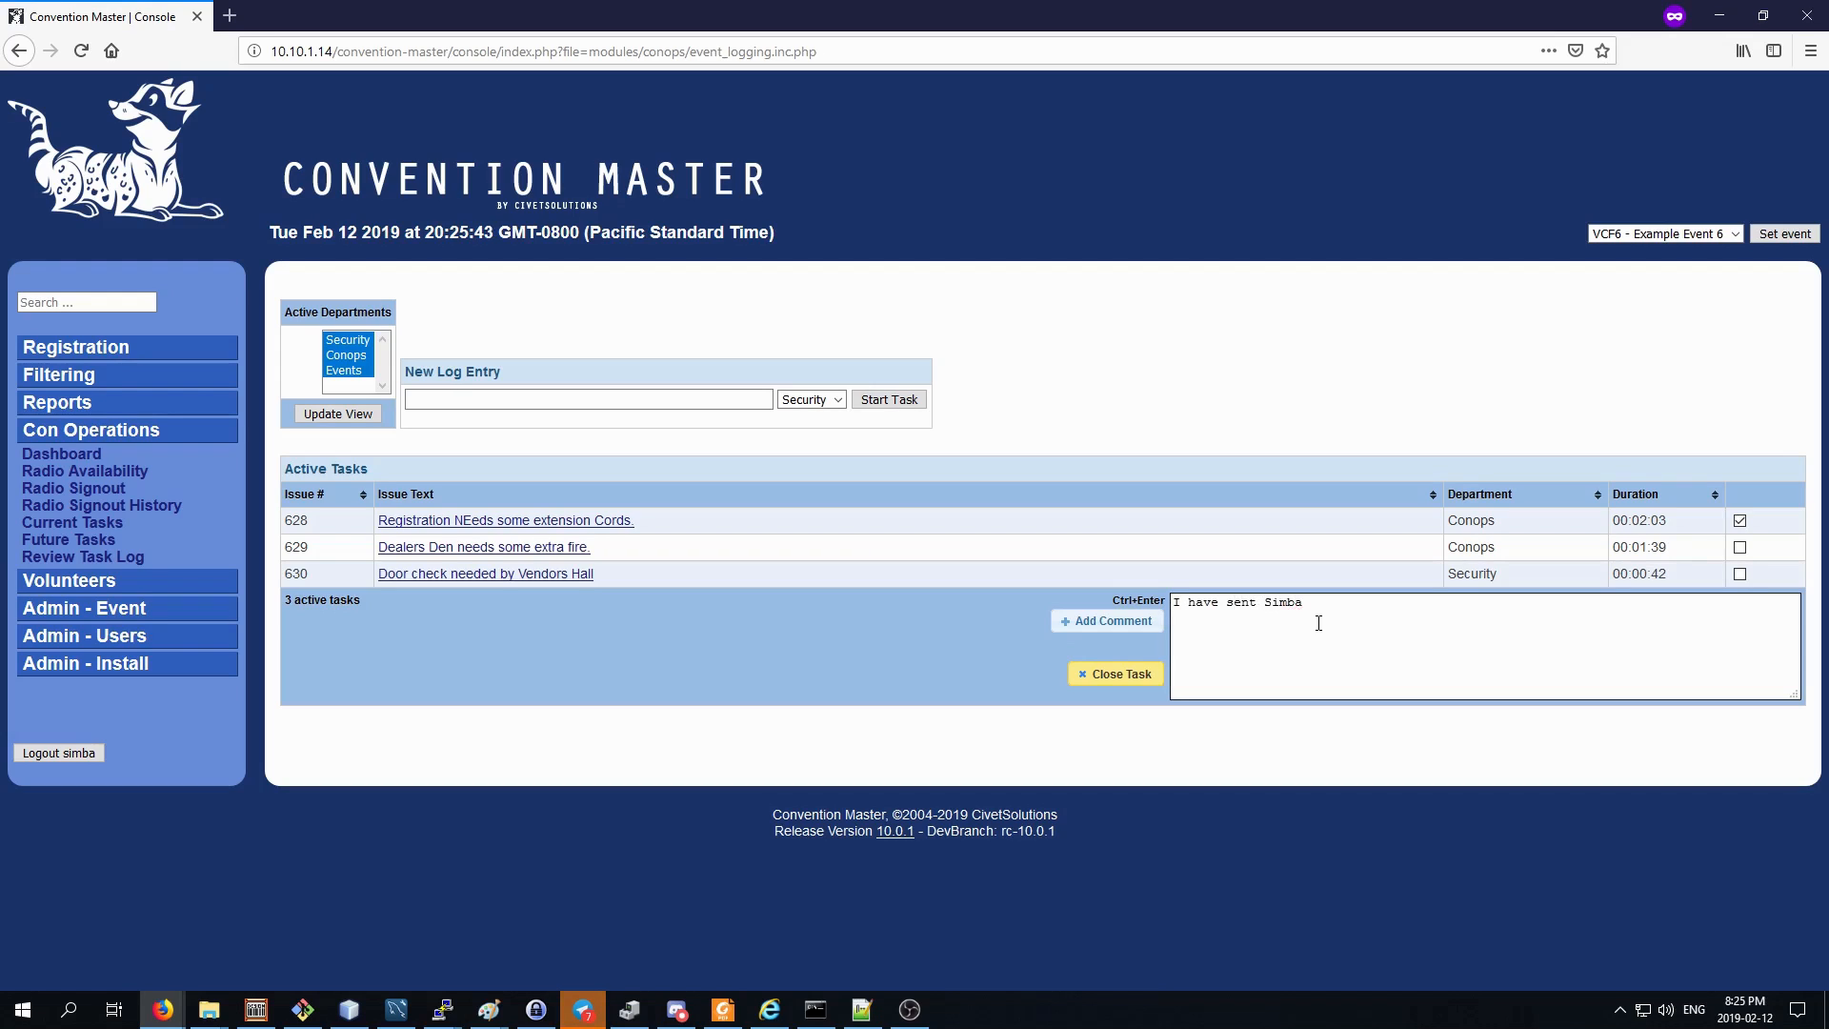
{"action": "type", "text": " over to the store to buy some."}
{"action": "left_click", "coordinate": [1124, 623]}
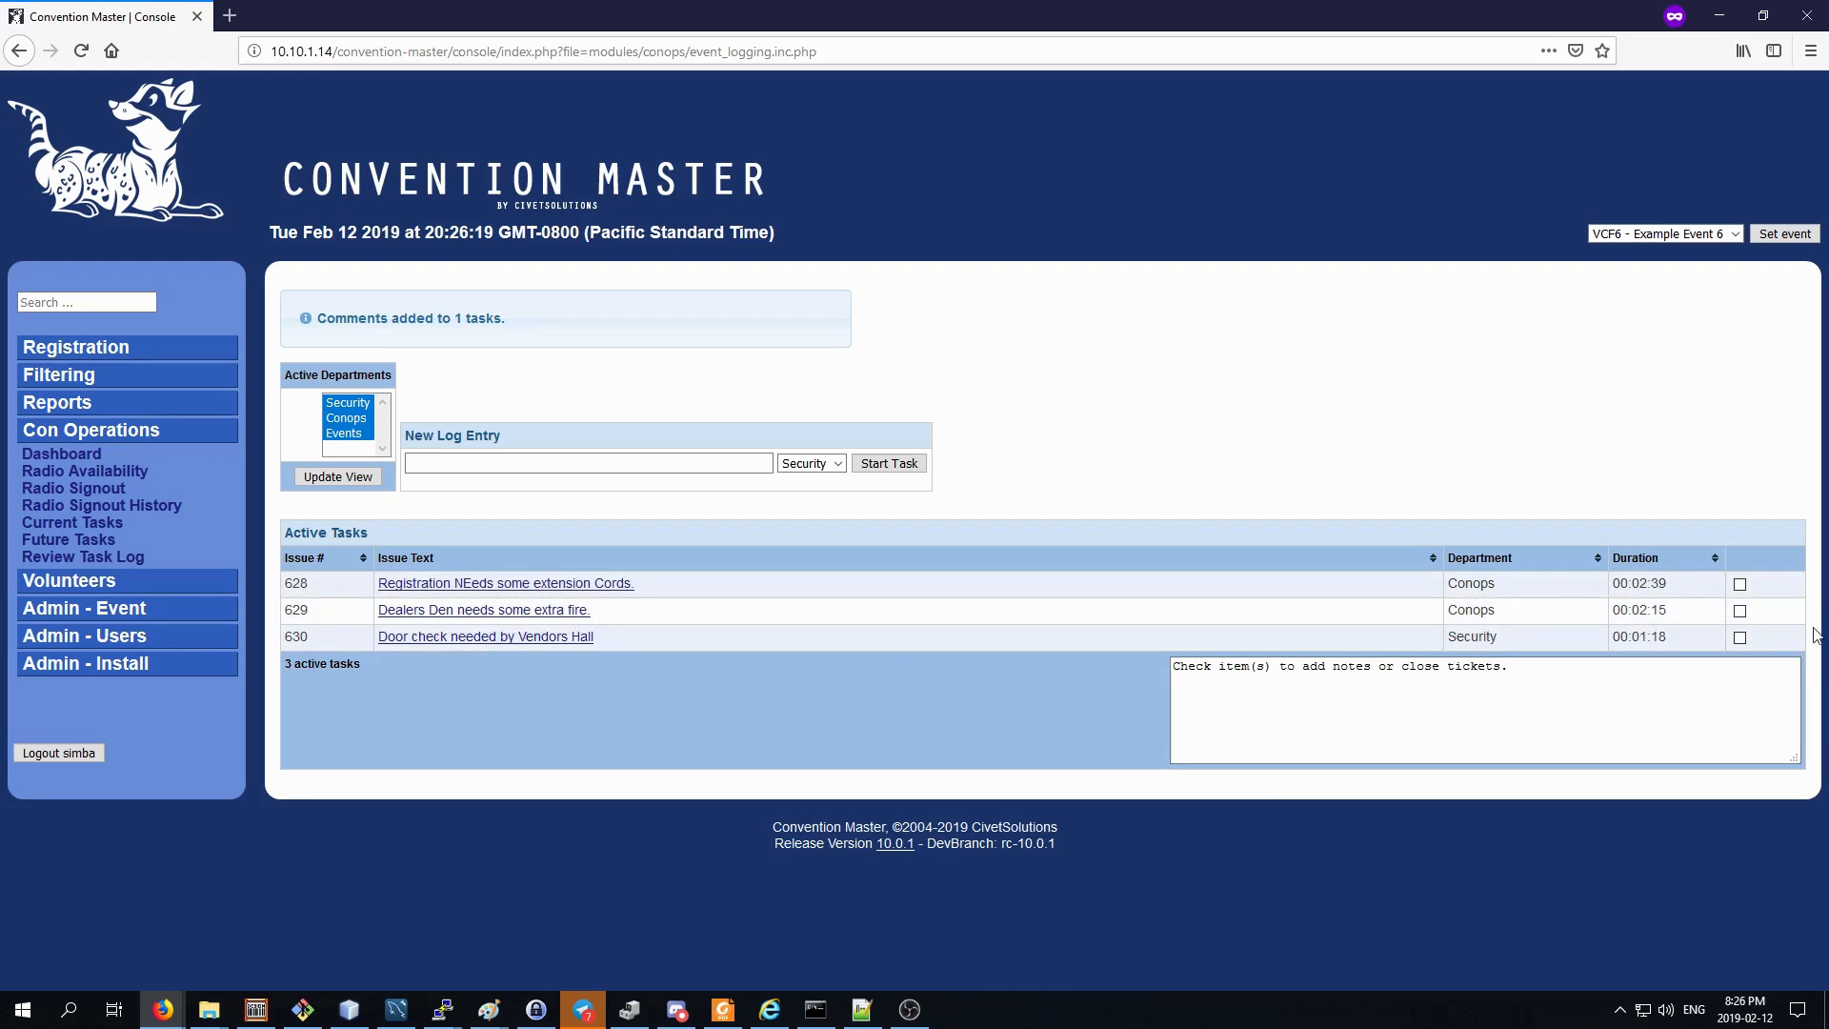
Close the "Dealers Den needs some extra fire." task without a comment.
{"action": "left_click", "coordinate": [1740, 610]}
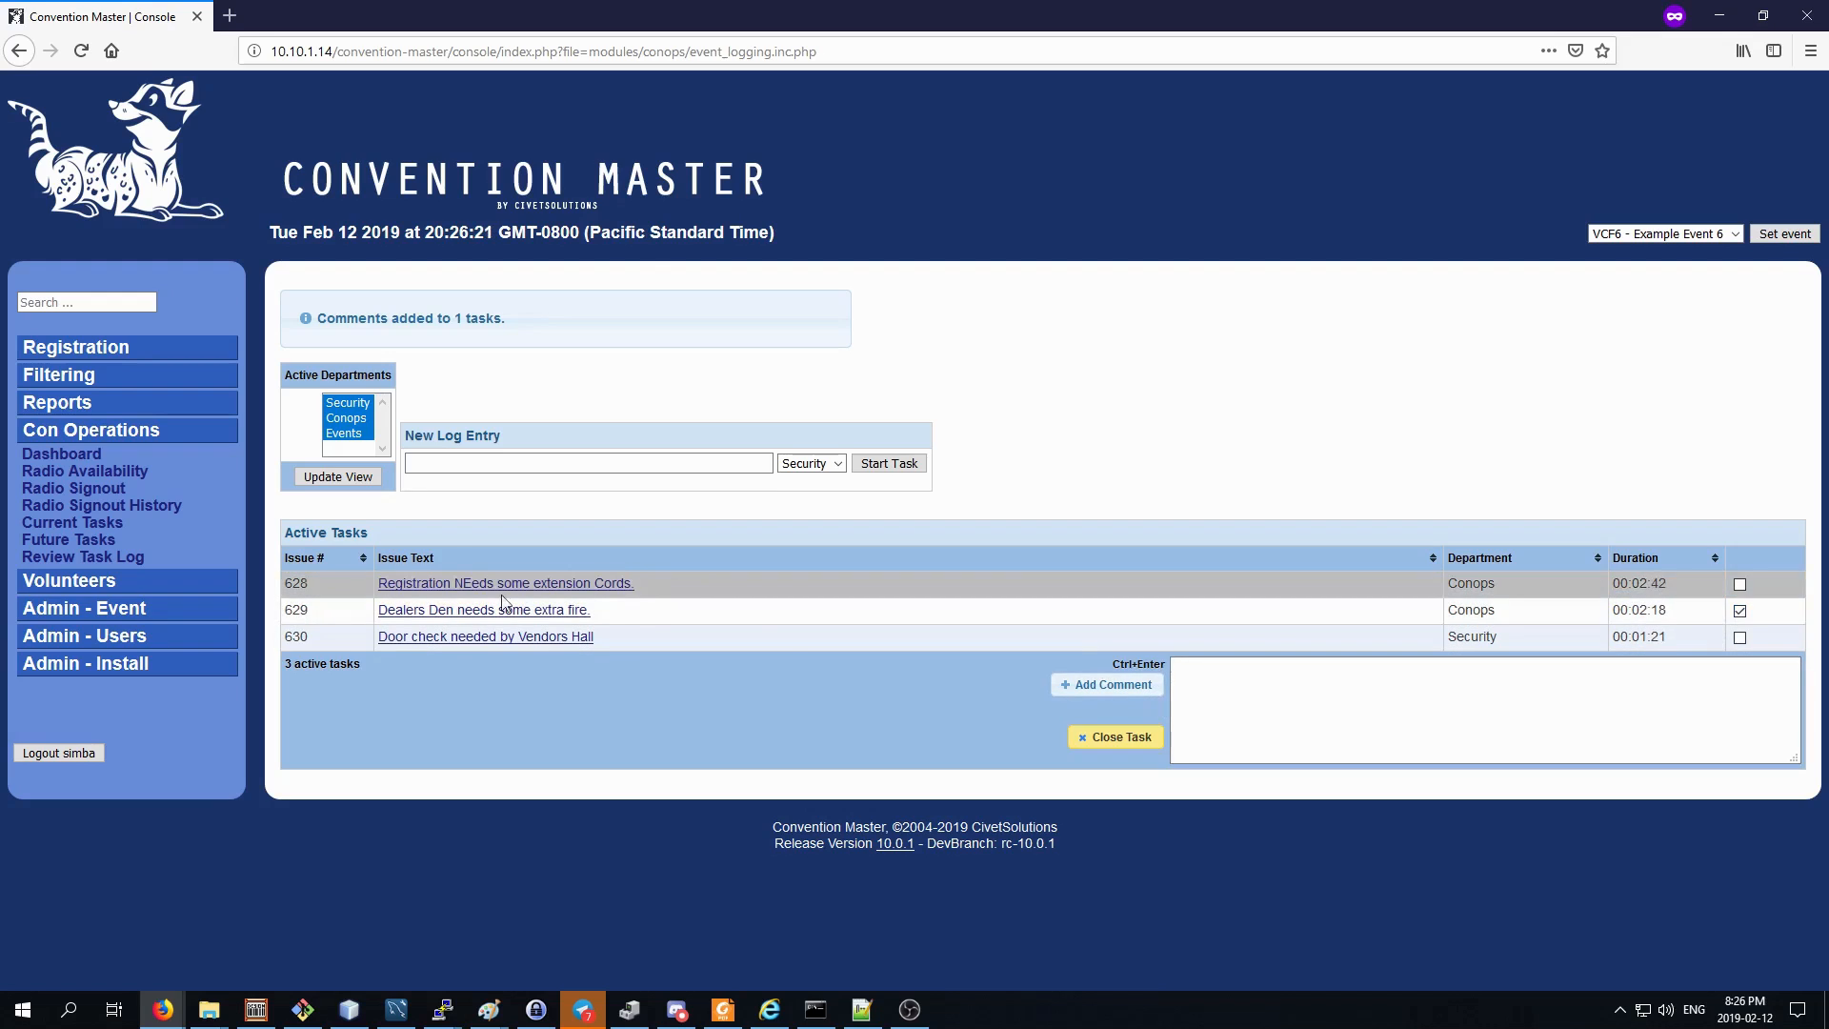
{"action": "left_click", "coordinate": [1135, 738]}
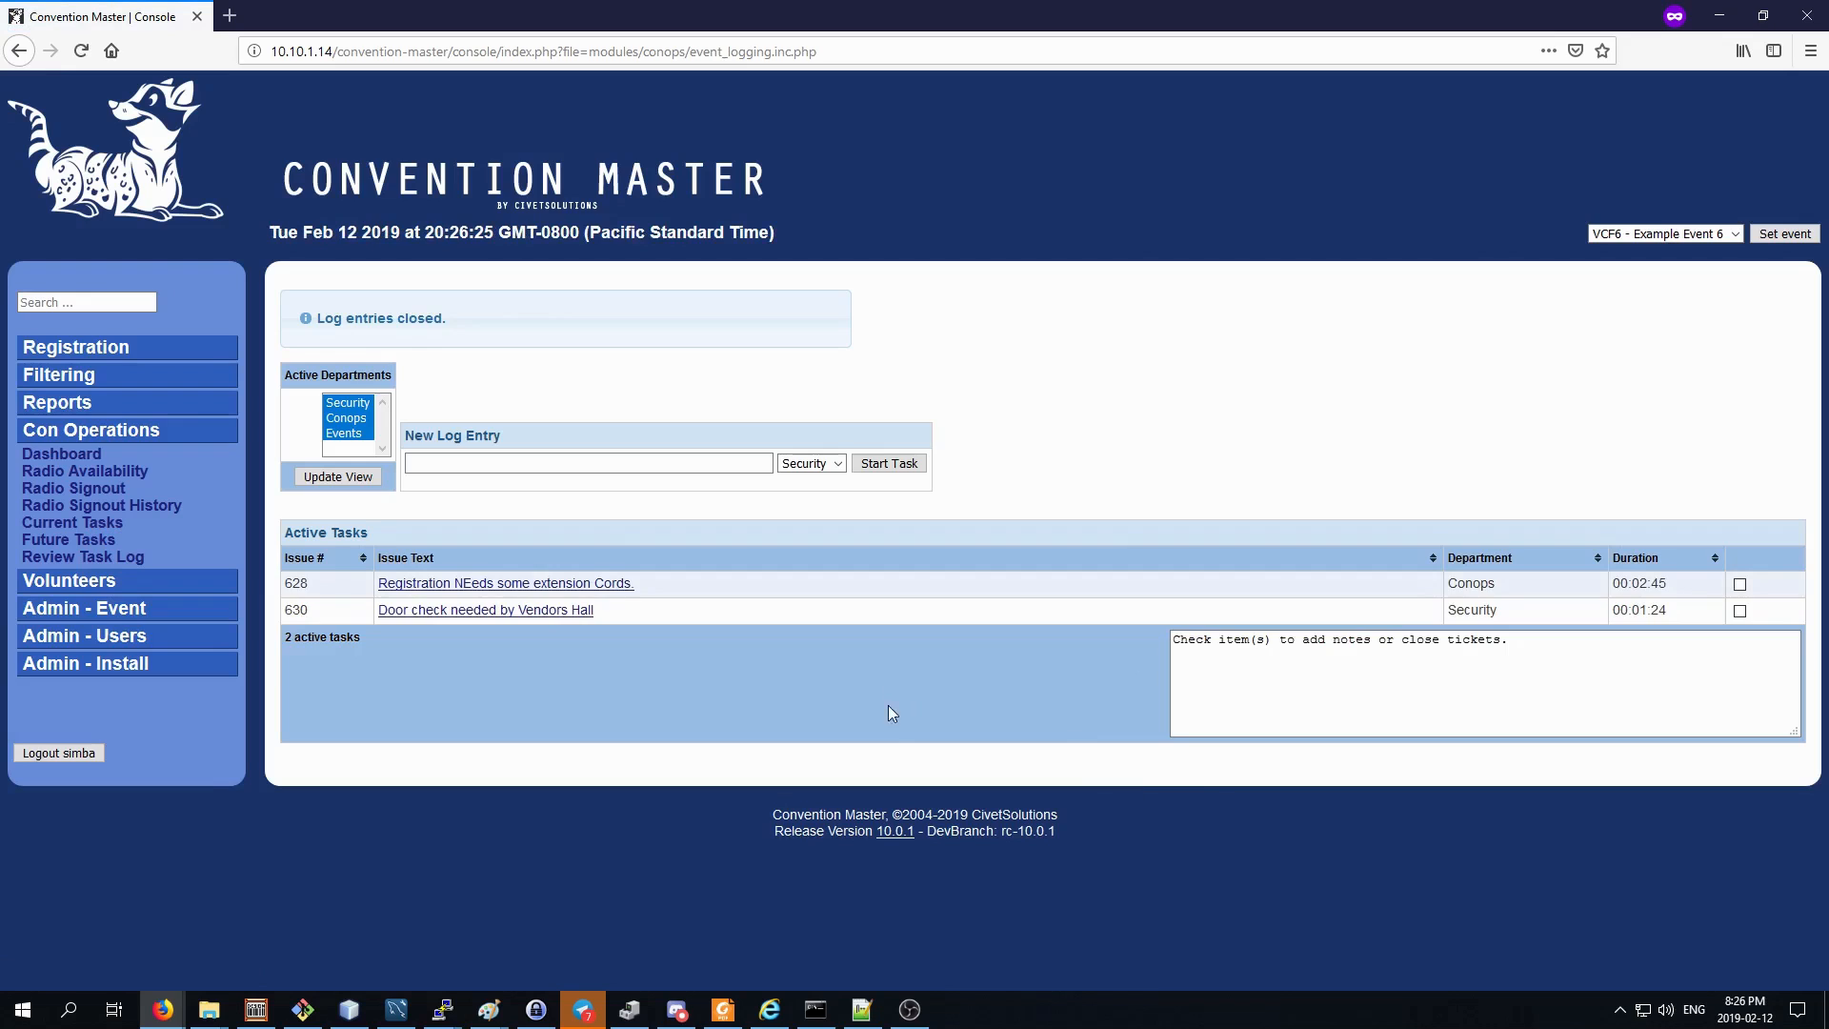
Add the comment "Extension Cords, delivered but wrong kind." to the Registration extension cords task.
{"action": "left_click", "coordinate": [1739, 583]}
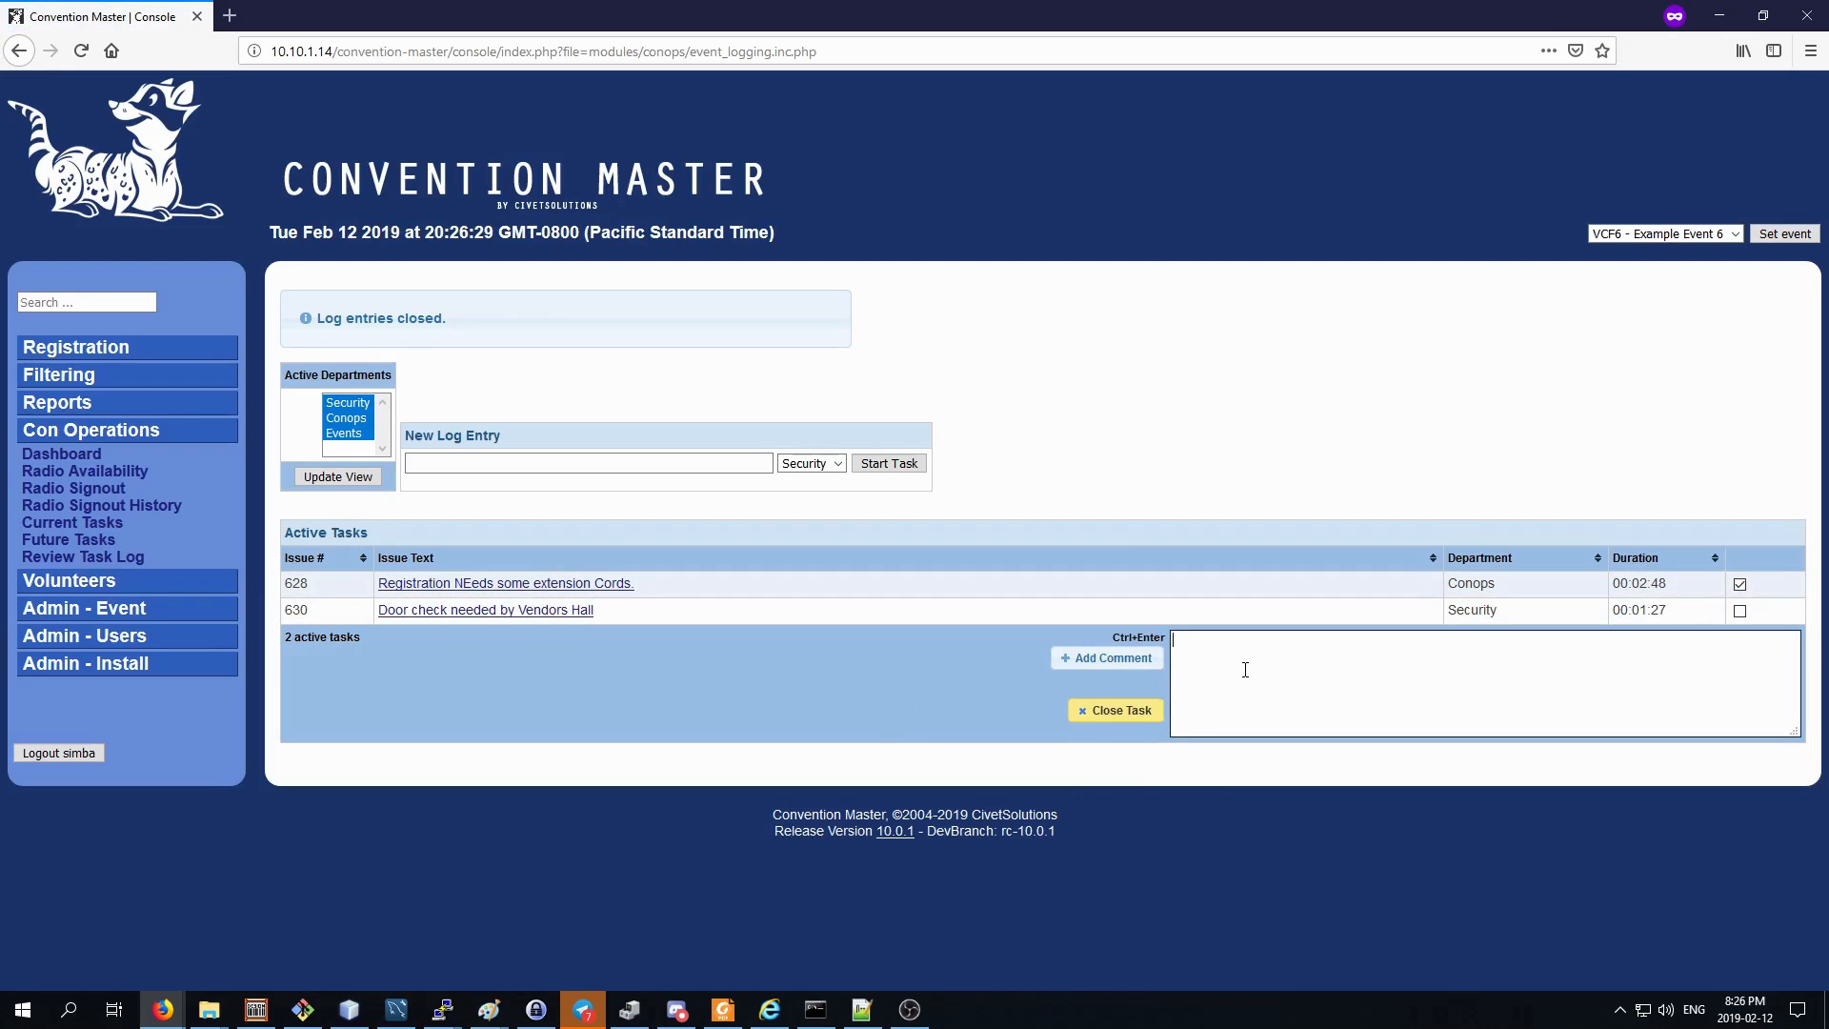
{"action": "type", "text": "Extension Cords, delivered buy wrong kind"}
{"action": "left_click", "coordinate": [1107, 657]}
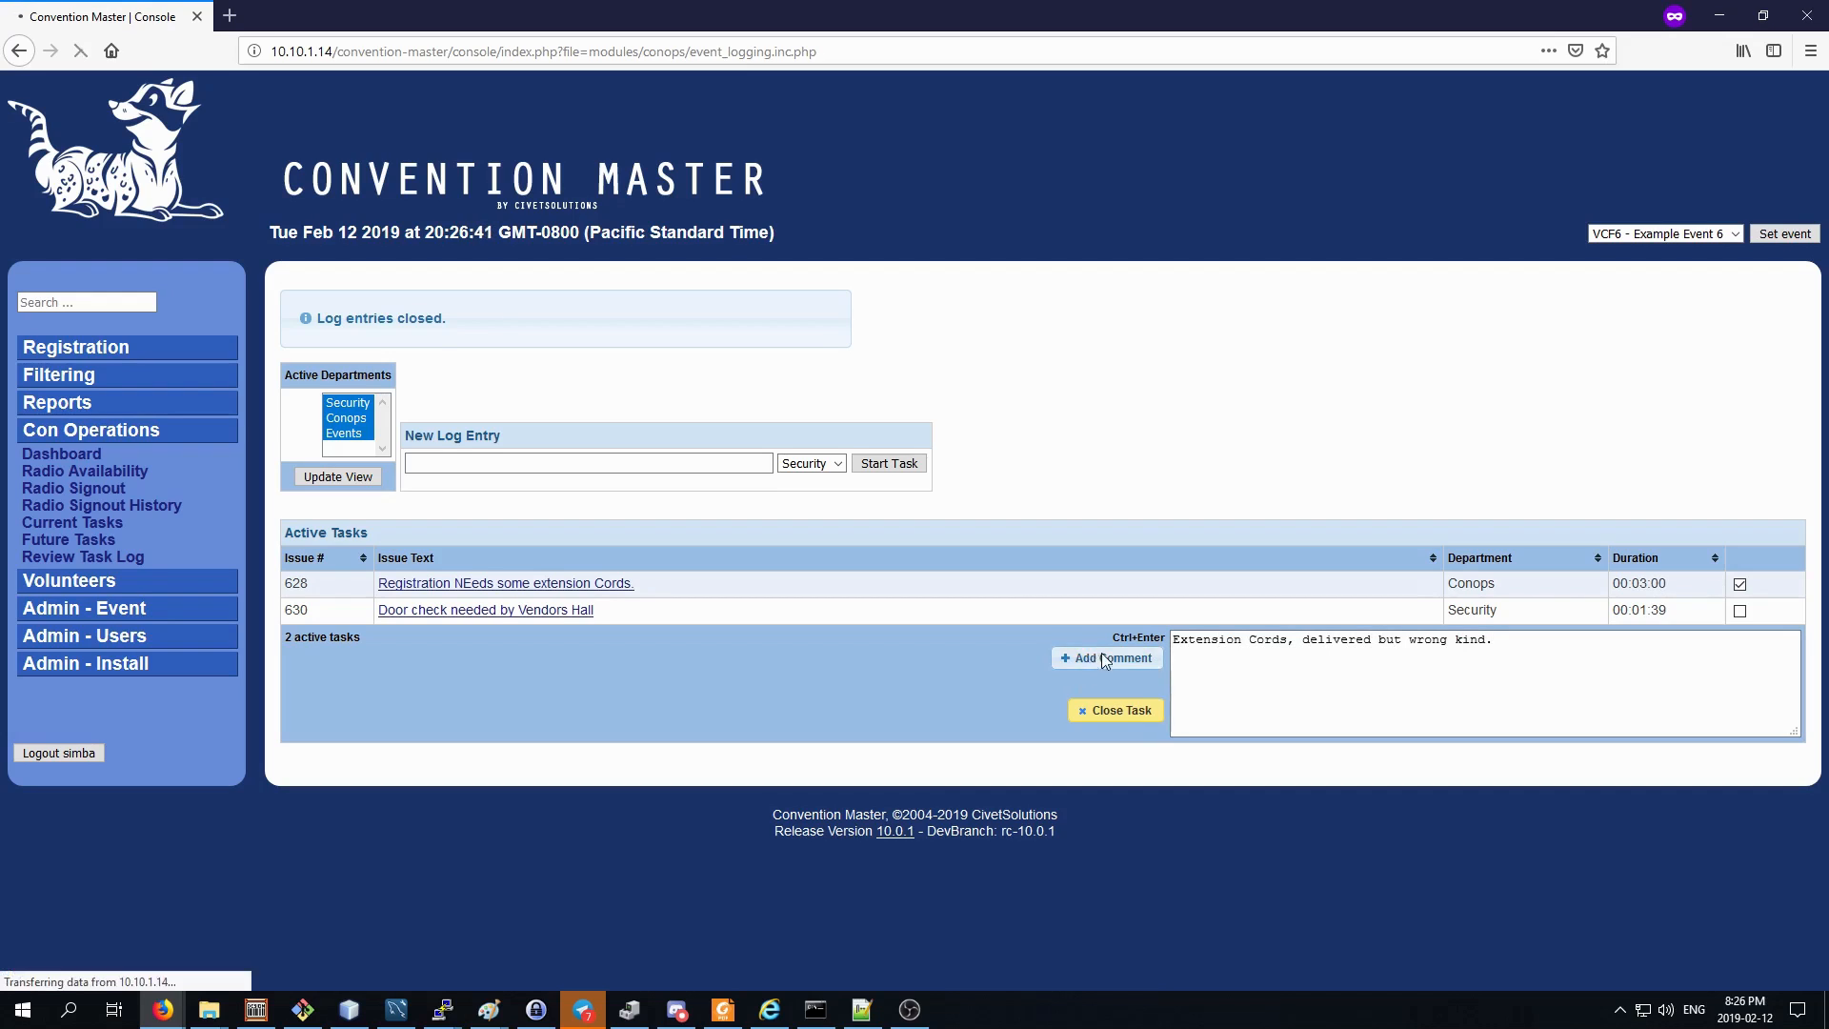
Close the Registration extension cords task with a comment that the original Extension cords have been found, giving the finder's first name.
{"action": "left_click", "coordinate": [1741, 584]}
{"action": "left_click", "coordinate": [1271, 660]}
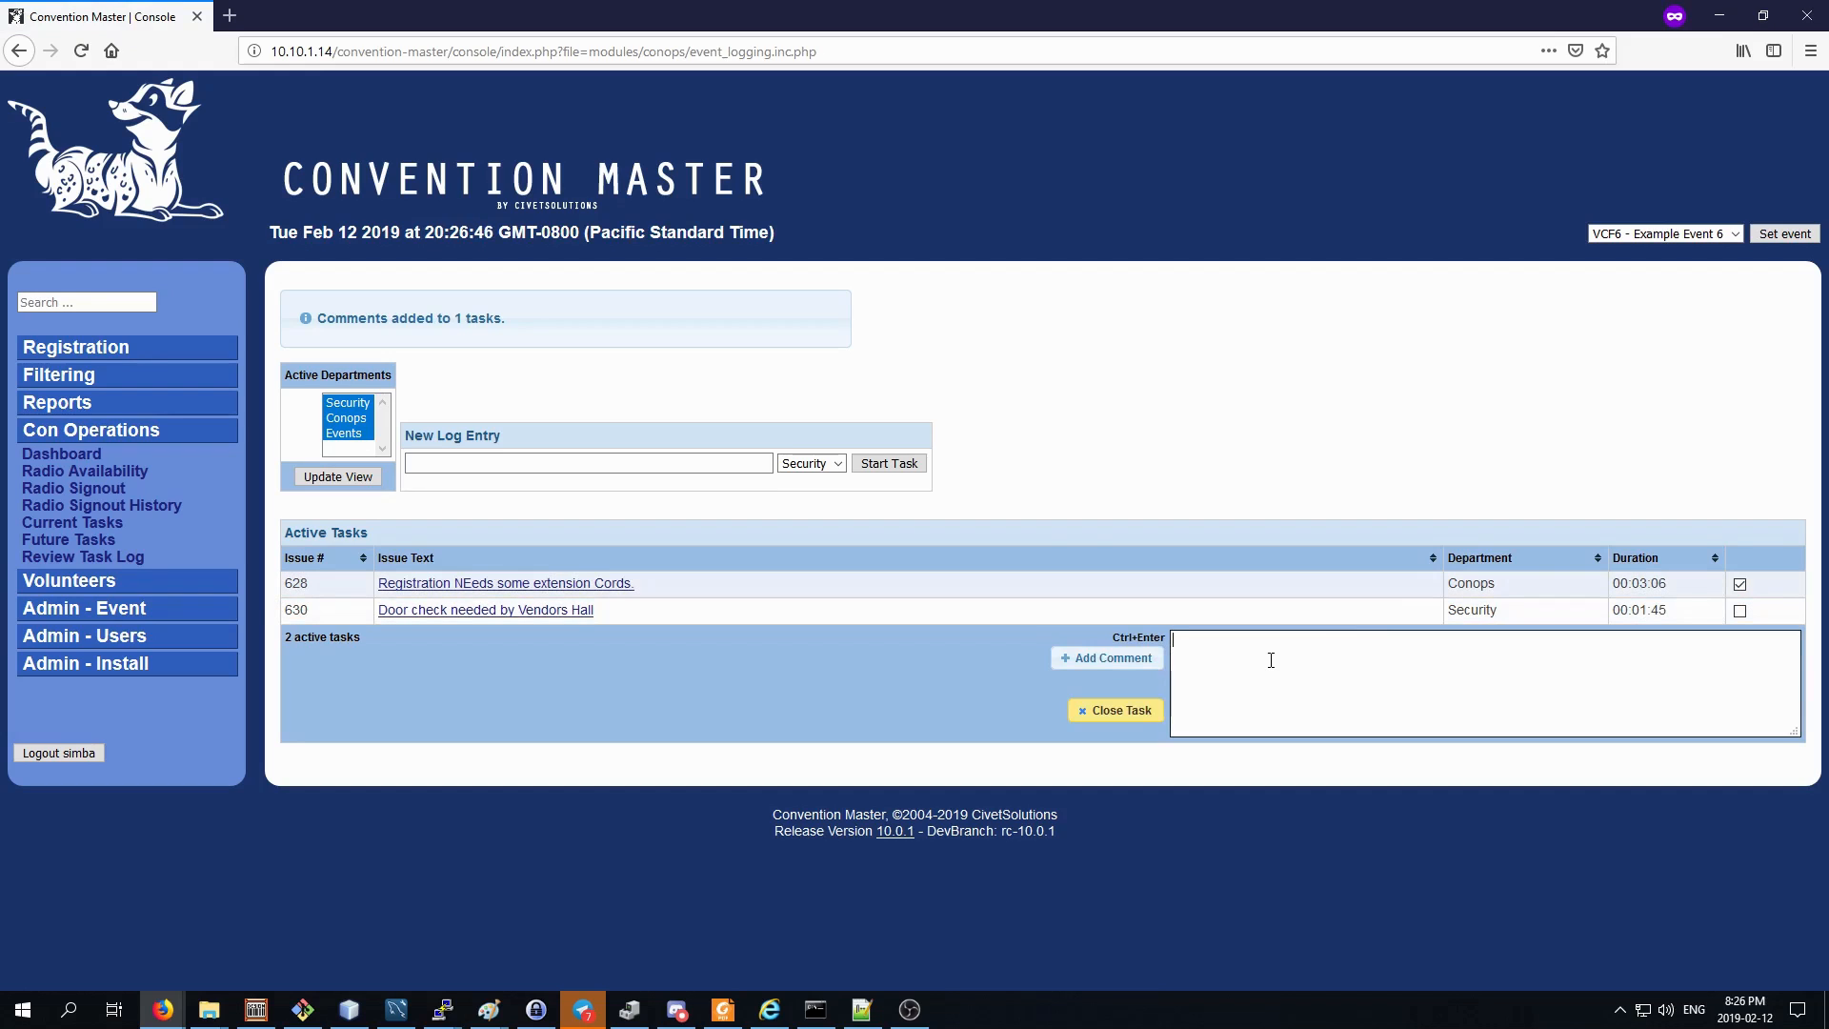
{"action": "type", "text": "The original Extension cords have been found by Bob."}
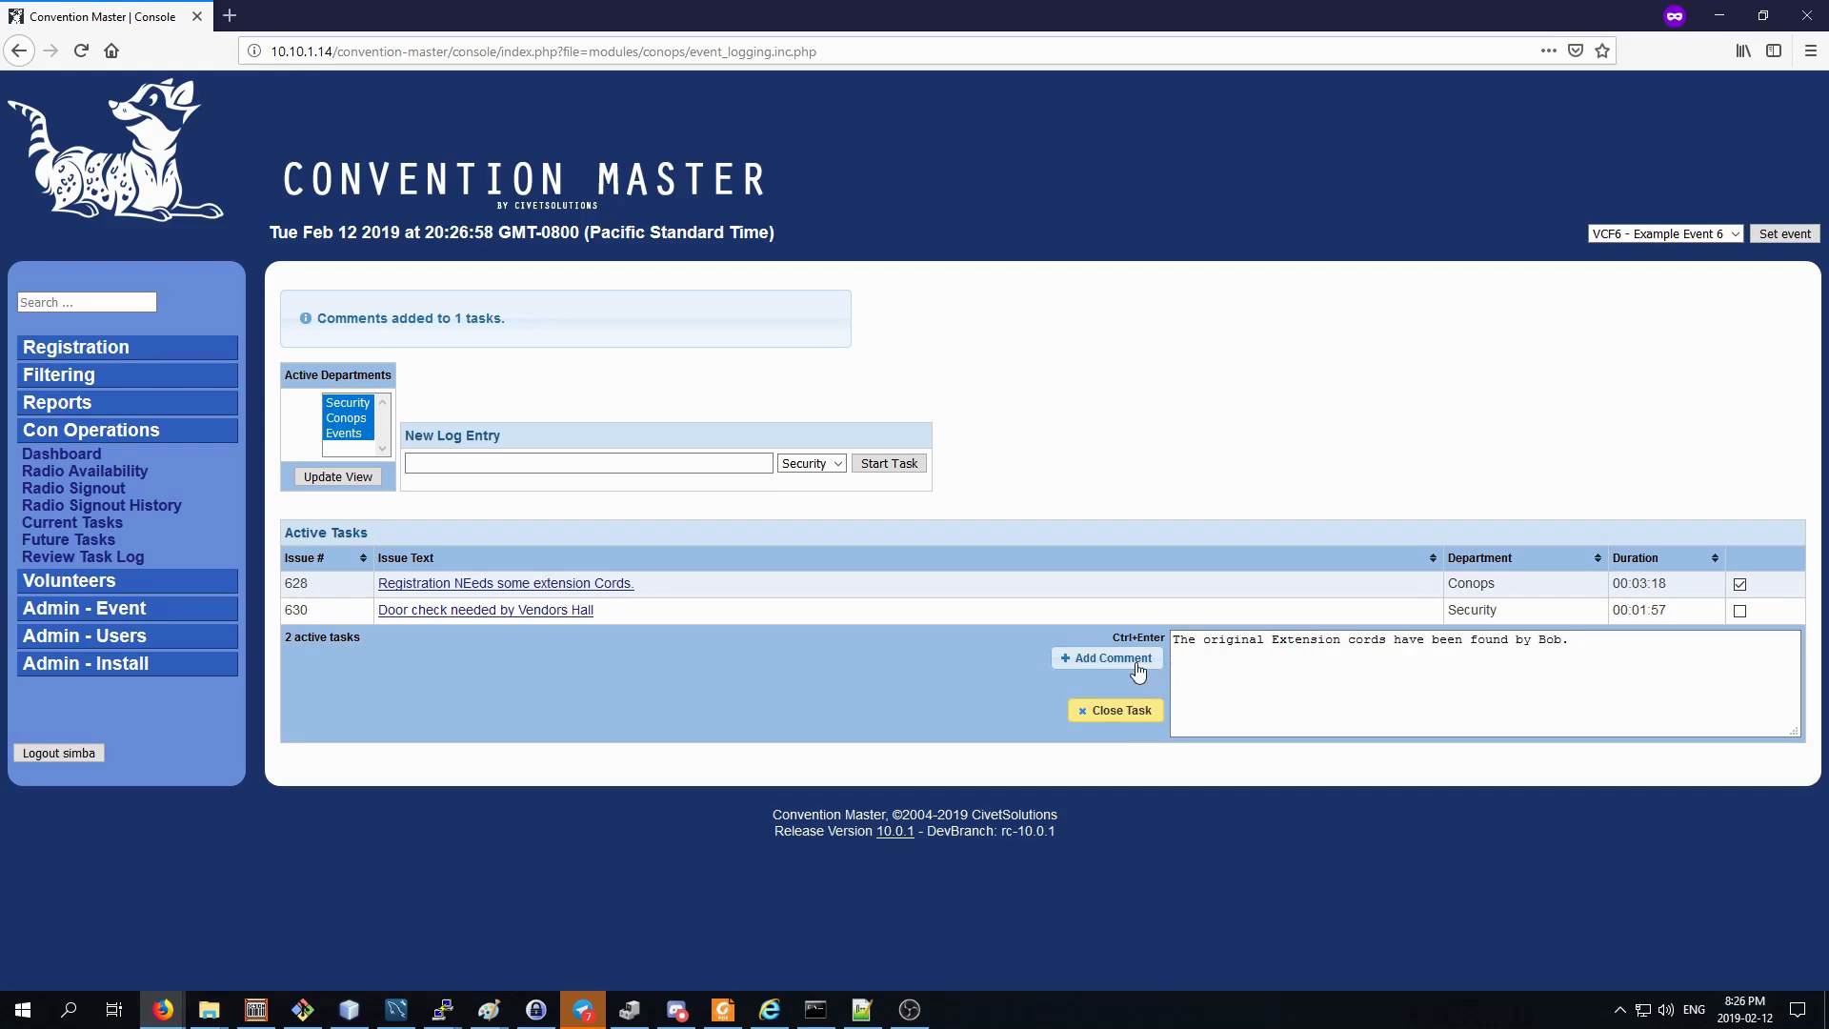
{"action": "left_click", "coordinate": [1119, 718]}
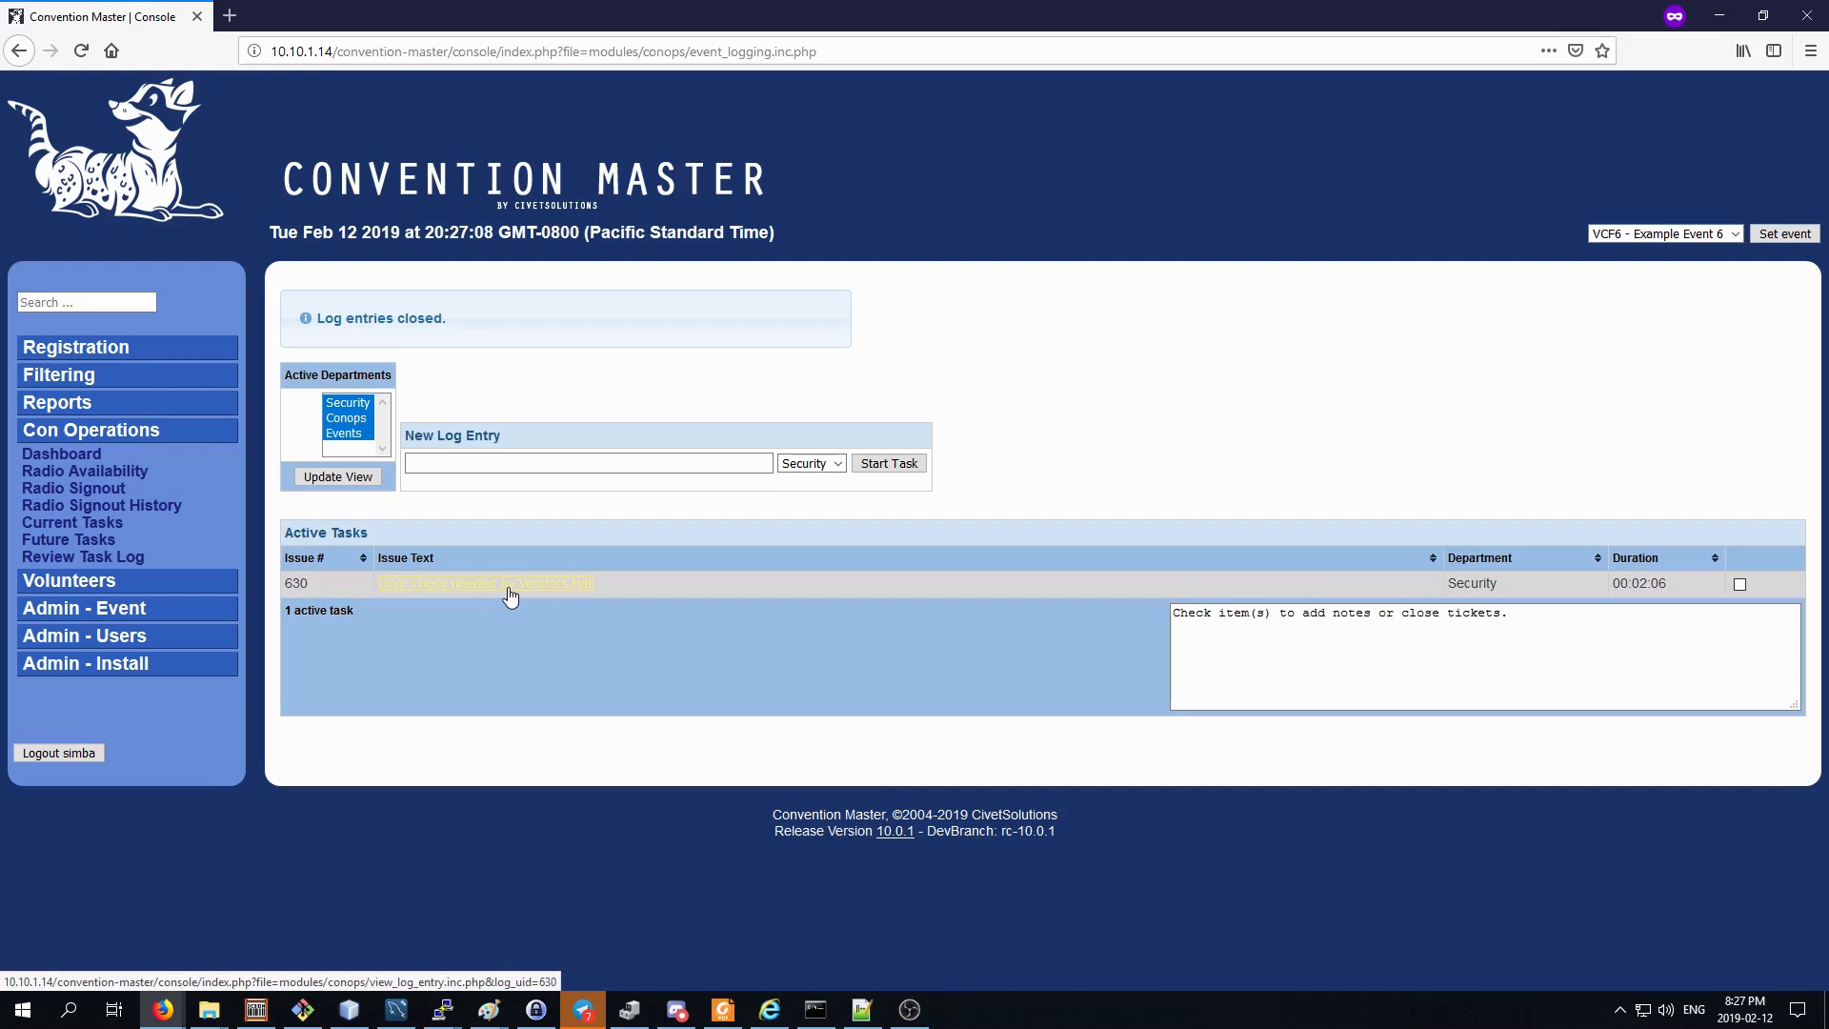
Search the task log, including comments, for the finder's first name, and open the Registration extension cords entry to examine its comments.
{"action": "left_click", "coordinate": [84, 558]}
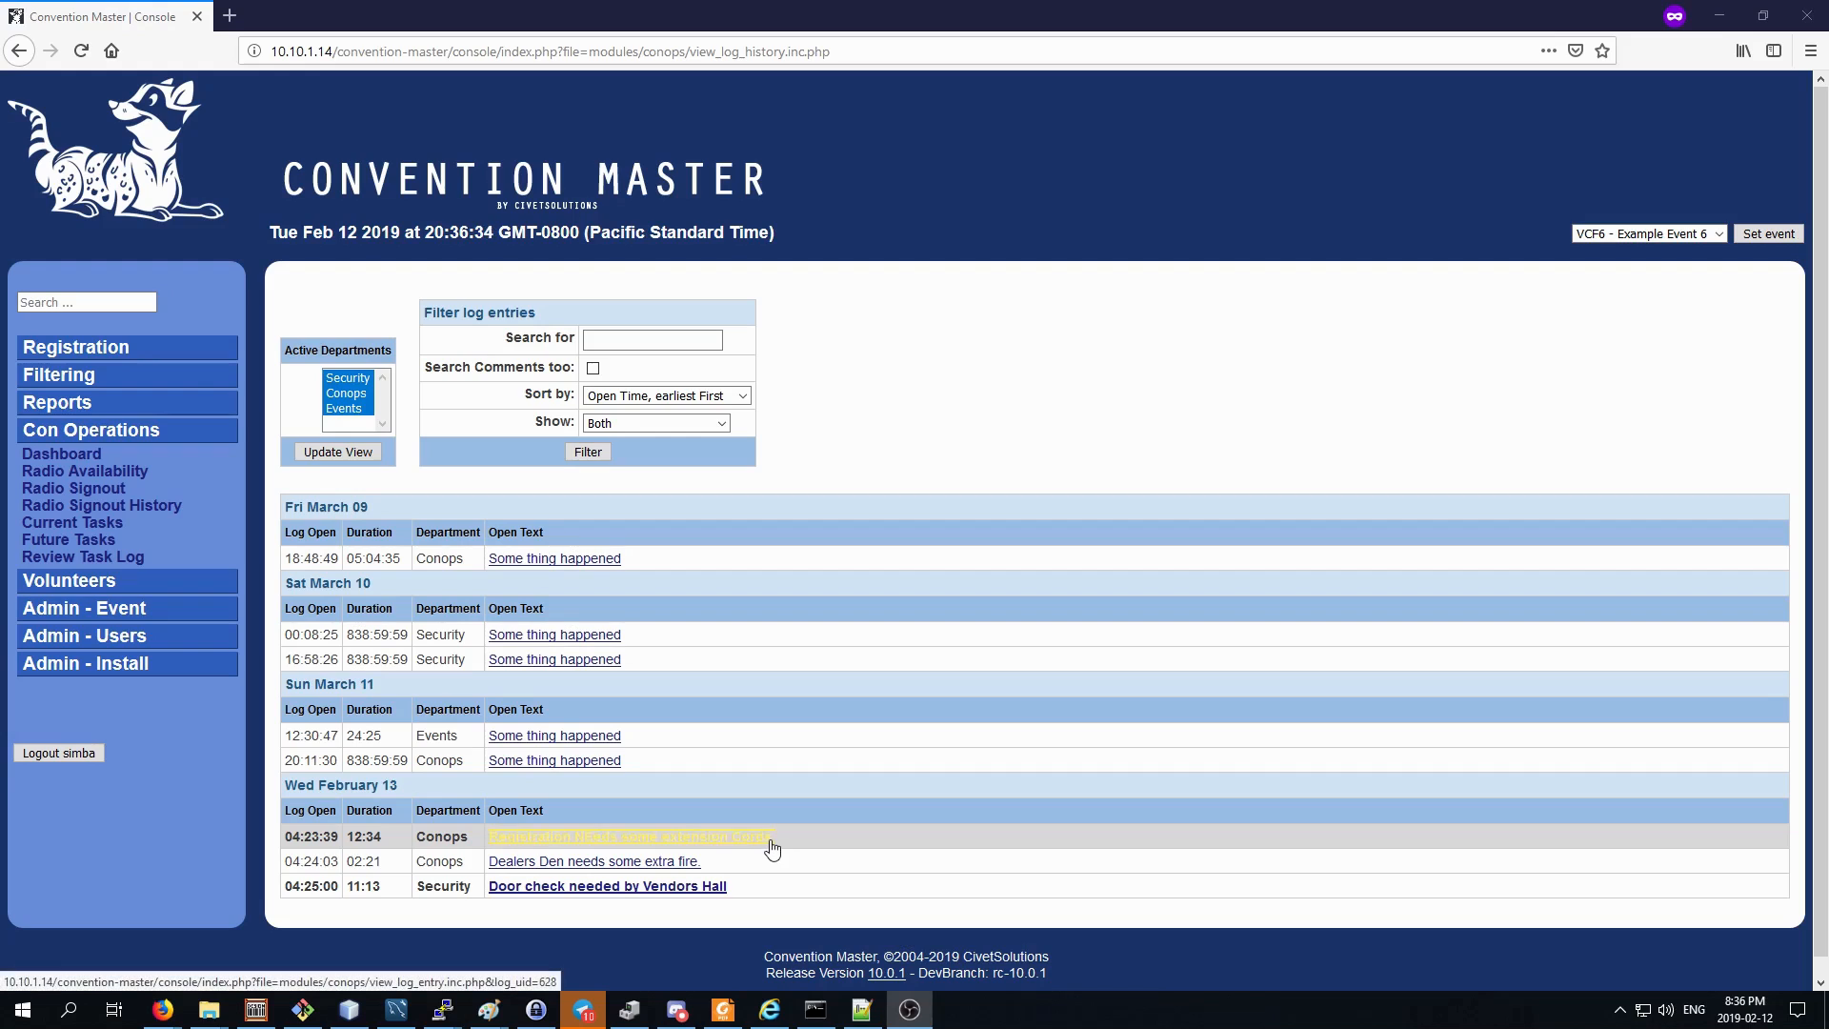
{"action": "left_click", "coordinate": [640, 336]}
{"action": "type", "text": "bob"}
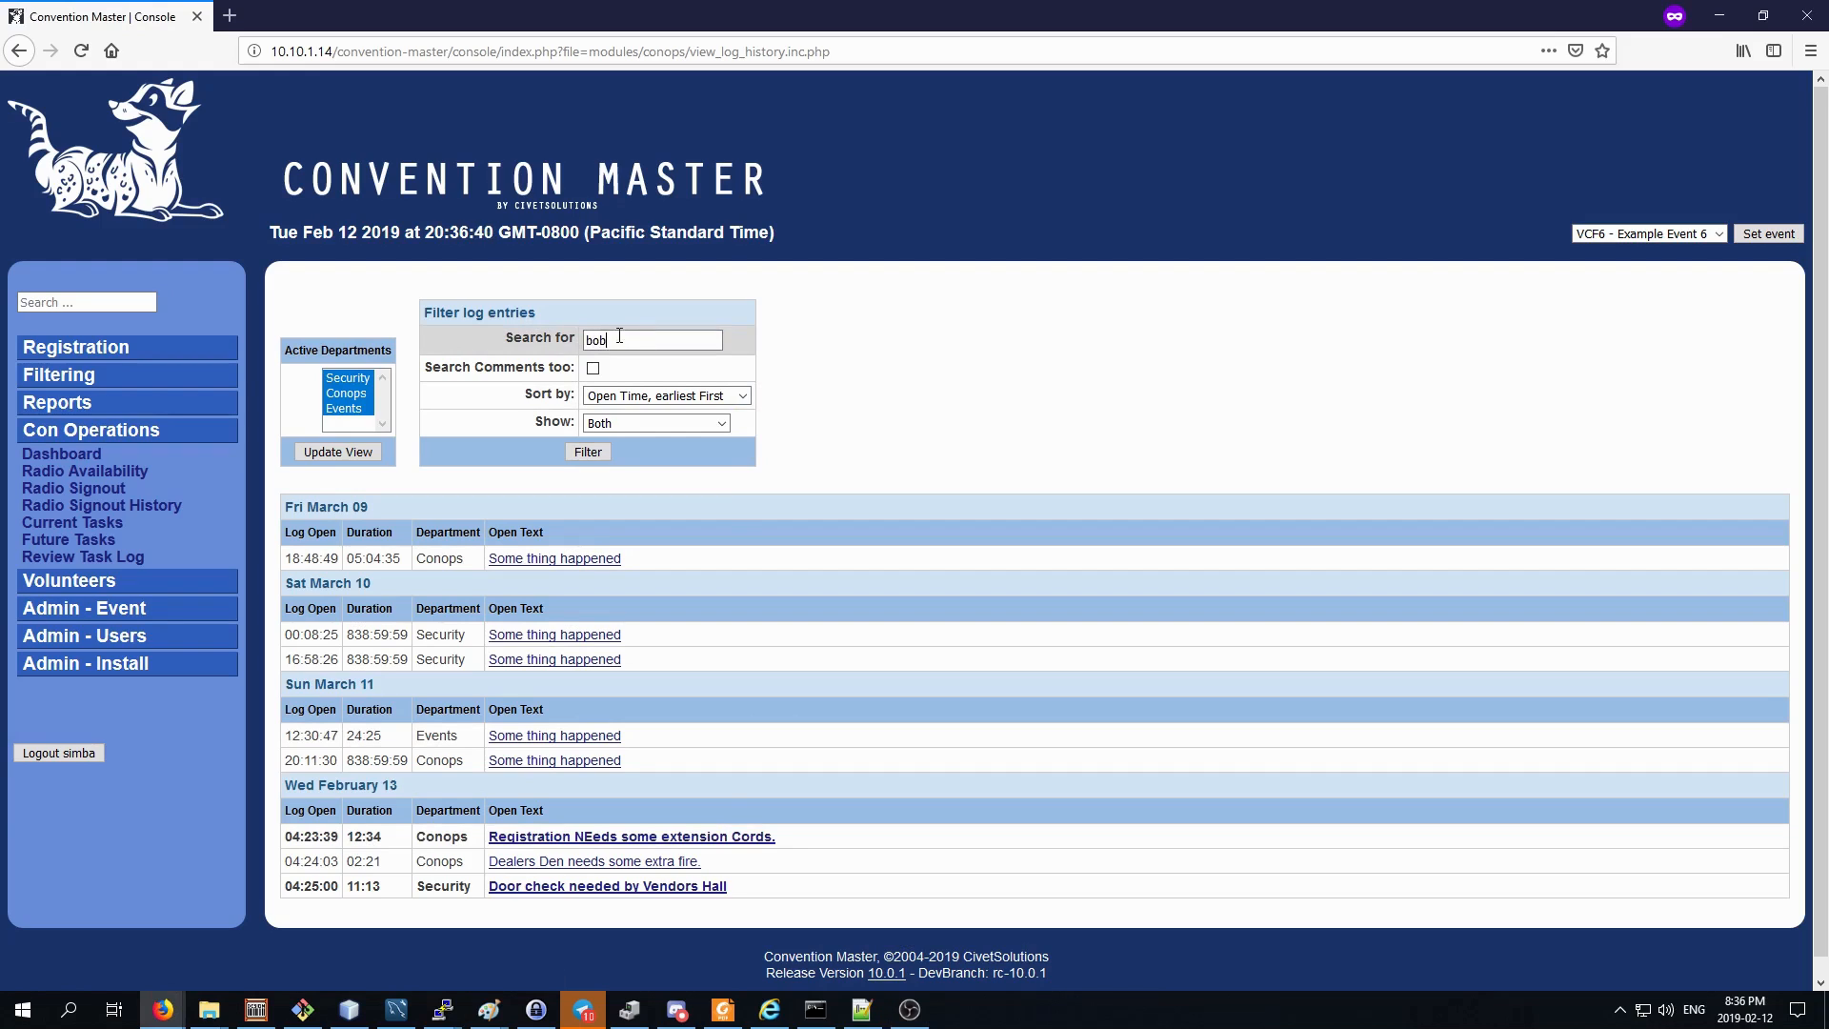
{"action": "left_click", "coordinate": [592, 369]}
{"action": "left_click", "coordinate": [583, 454]}
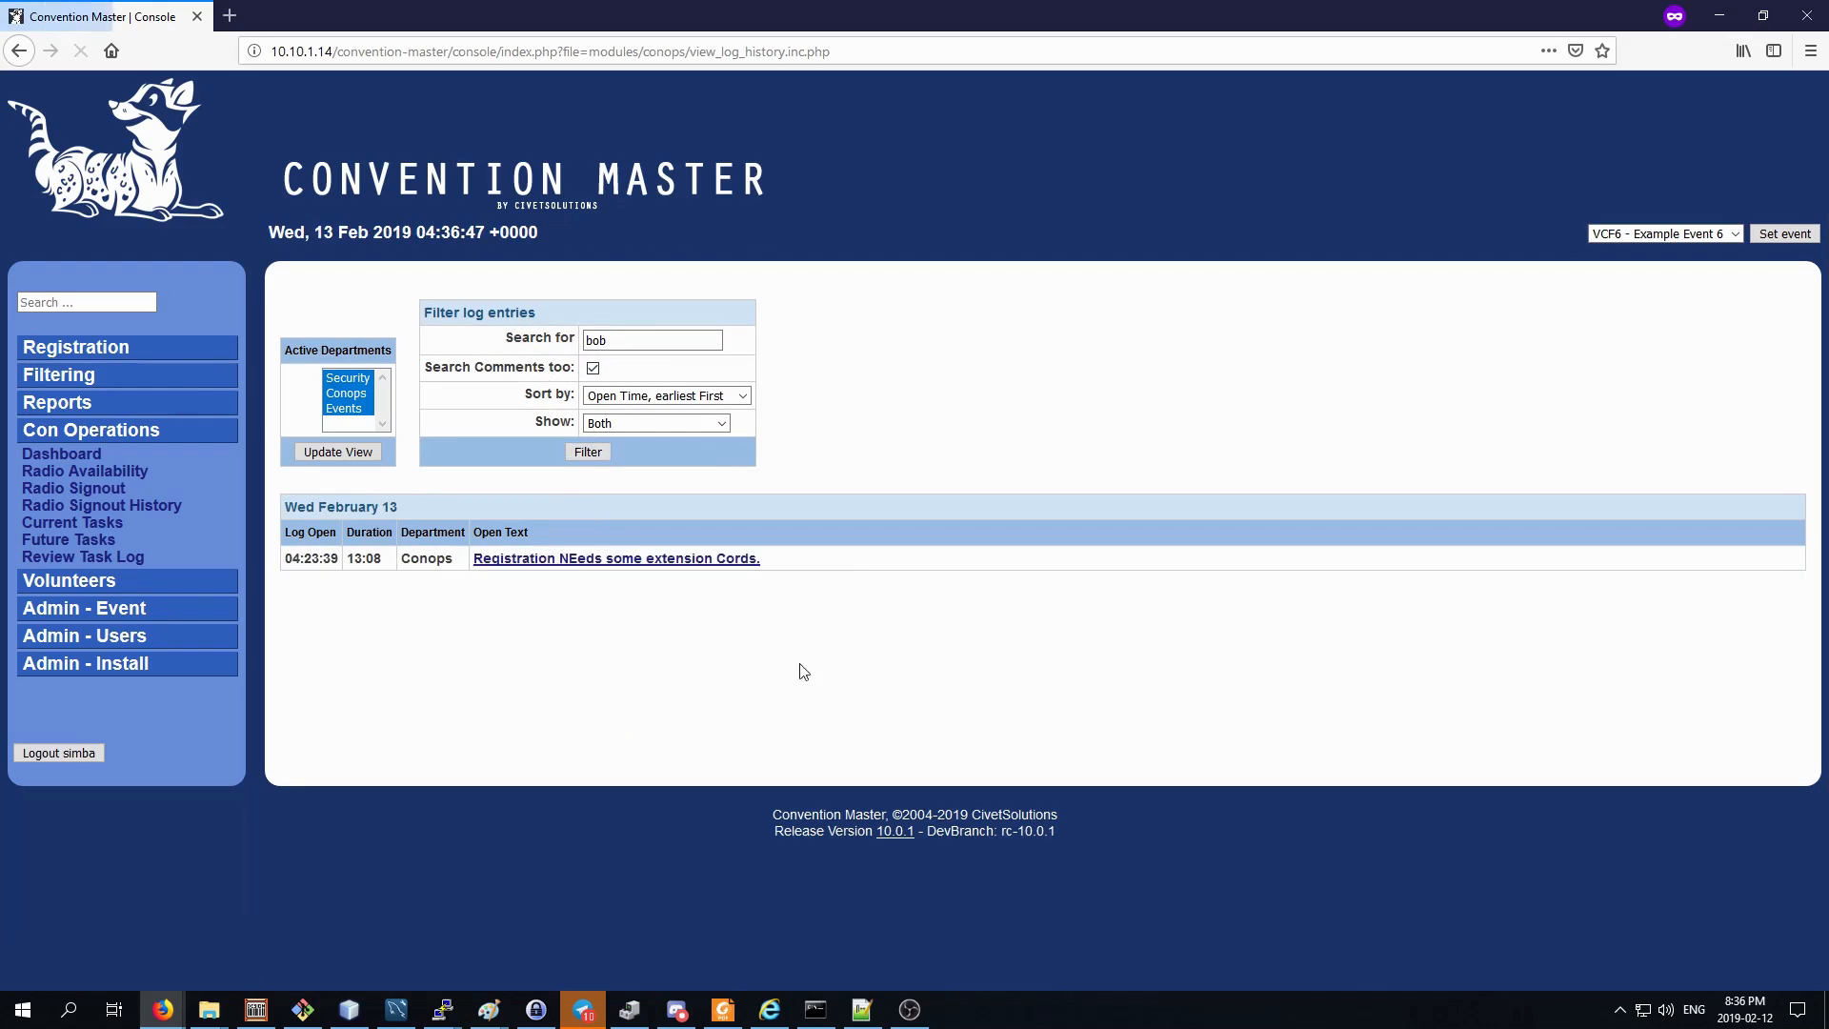
{"action": "left_click", "coordinate": [673, 564]}
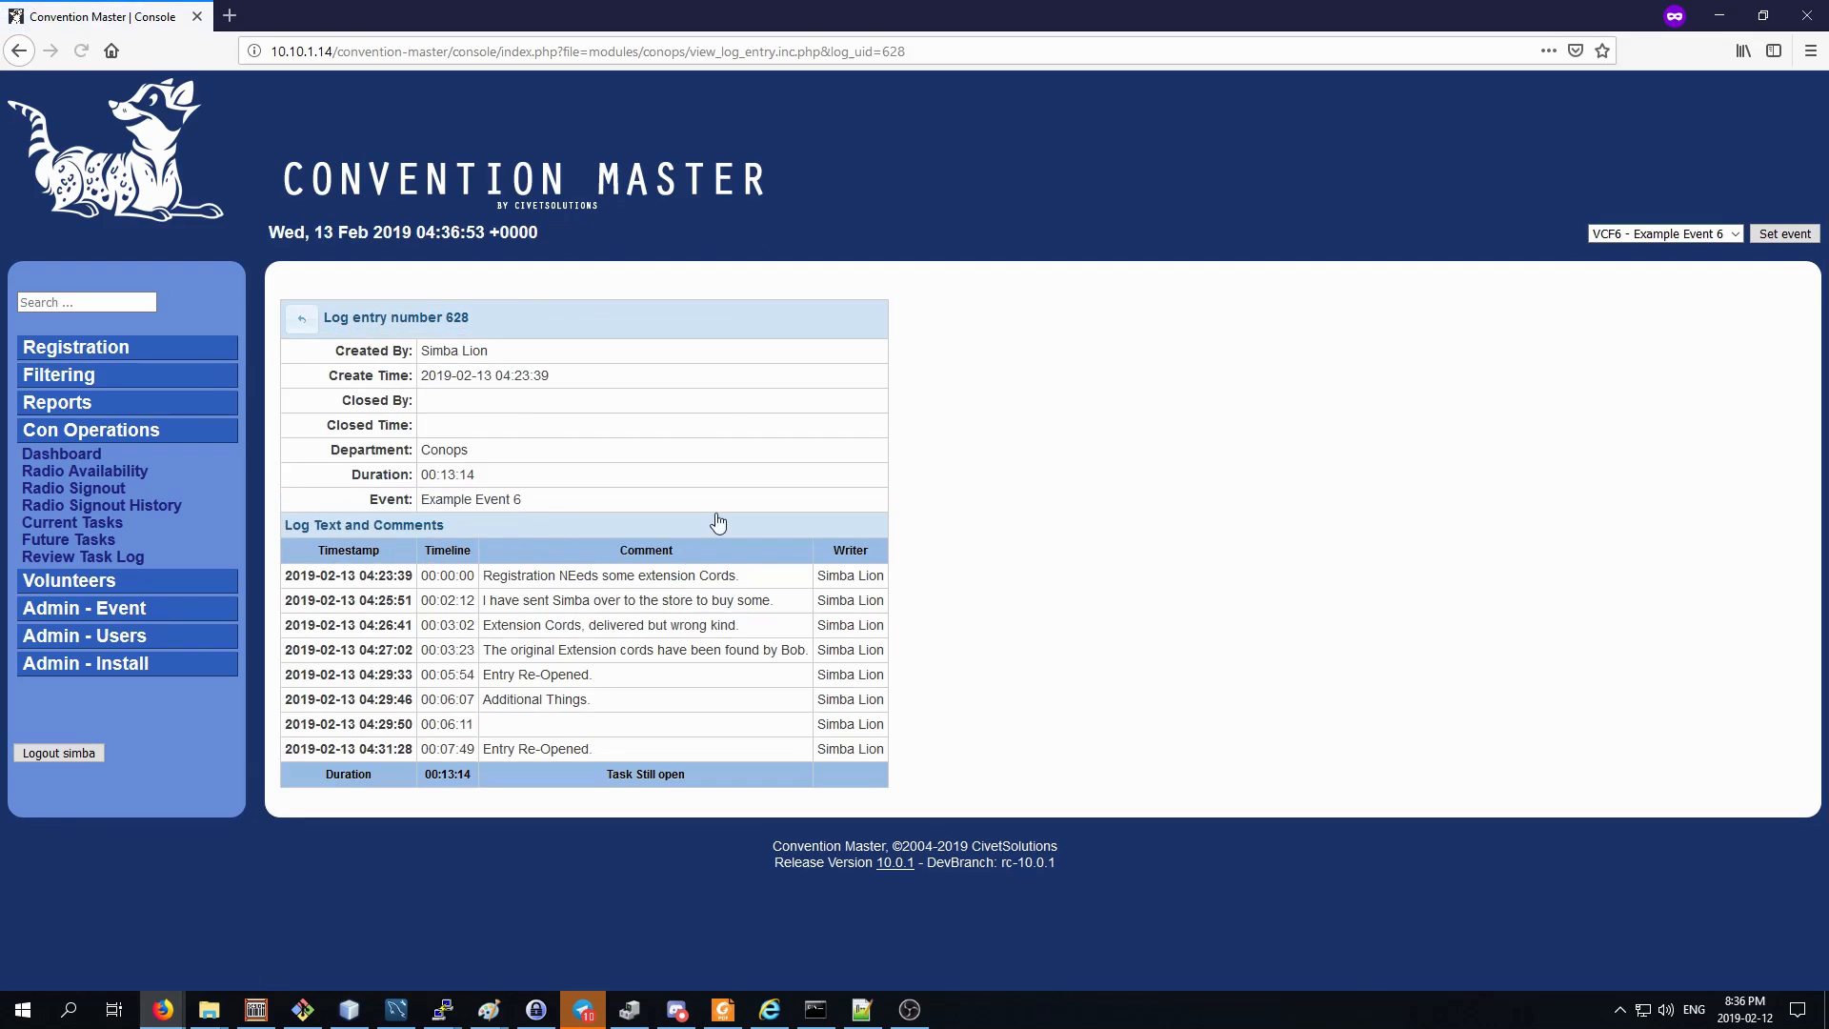
{"action": "double_click", "coordinate": [794, 650]}
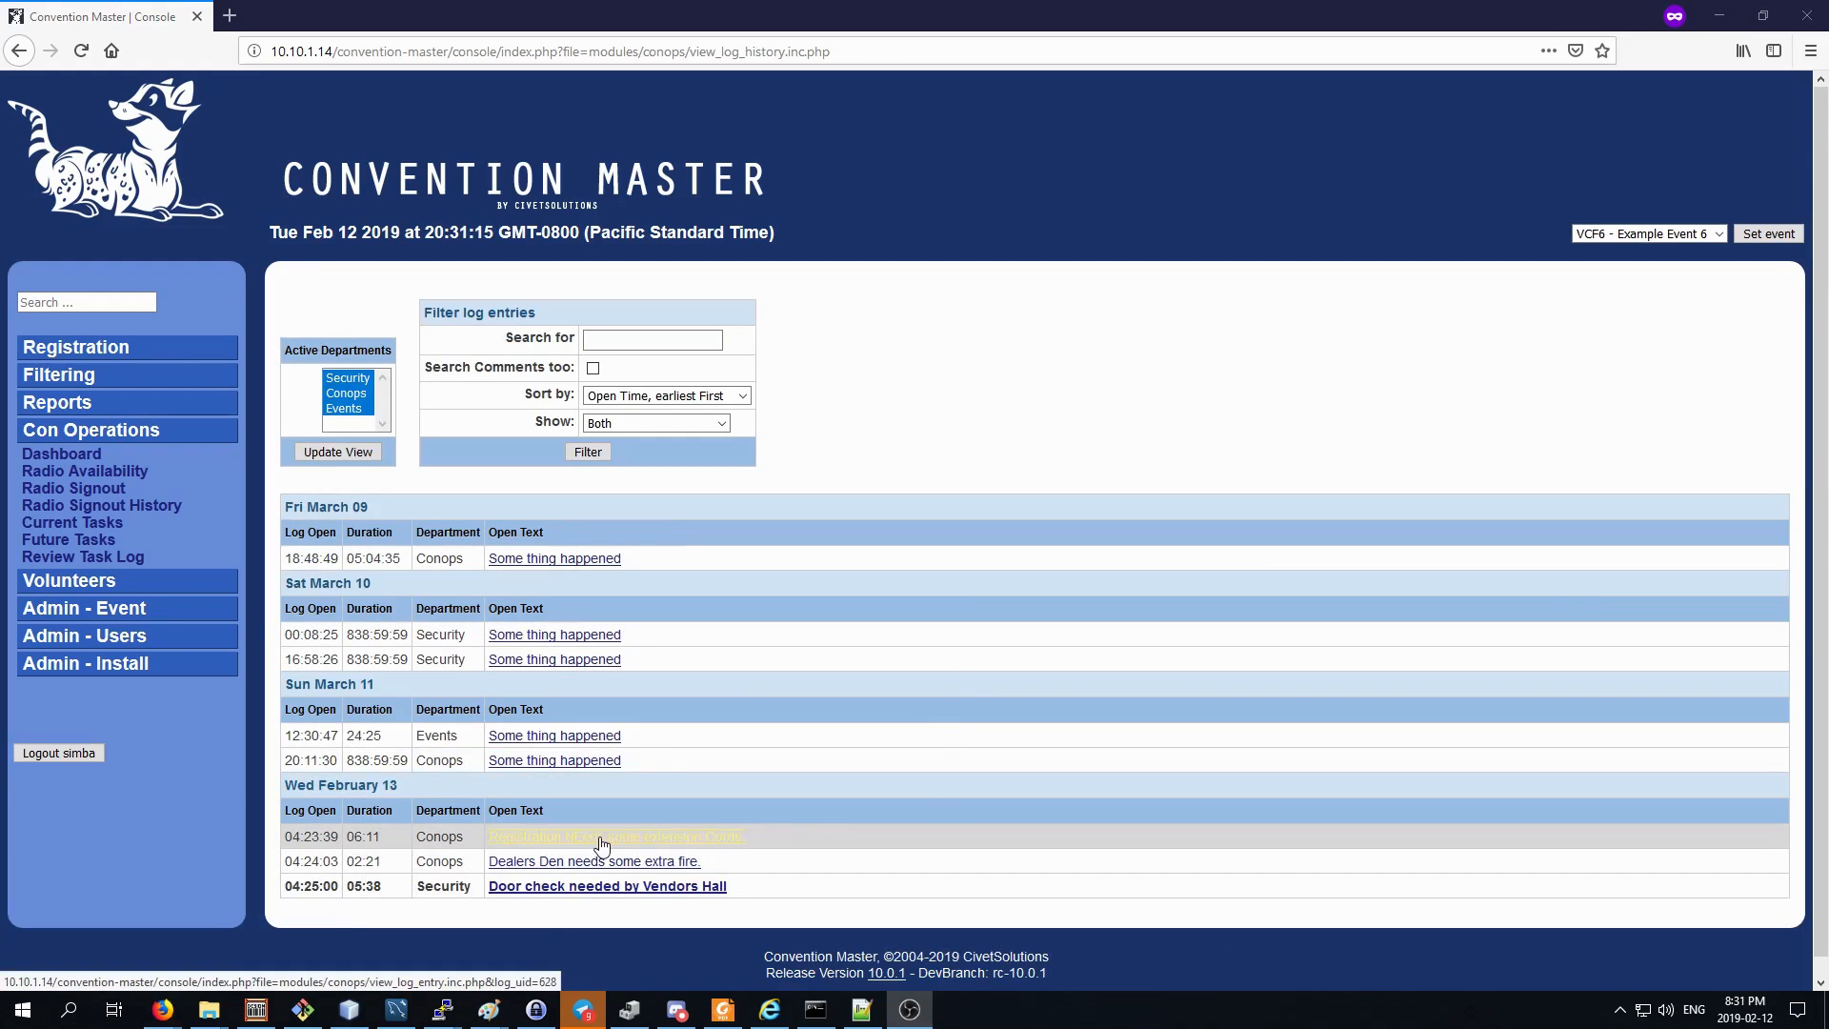
Re-open the closed Registration extension cords task from its entry in the task log history.
{"action": "left_click", "coordinate": [673, 844]}
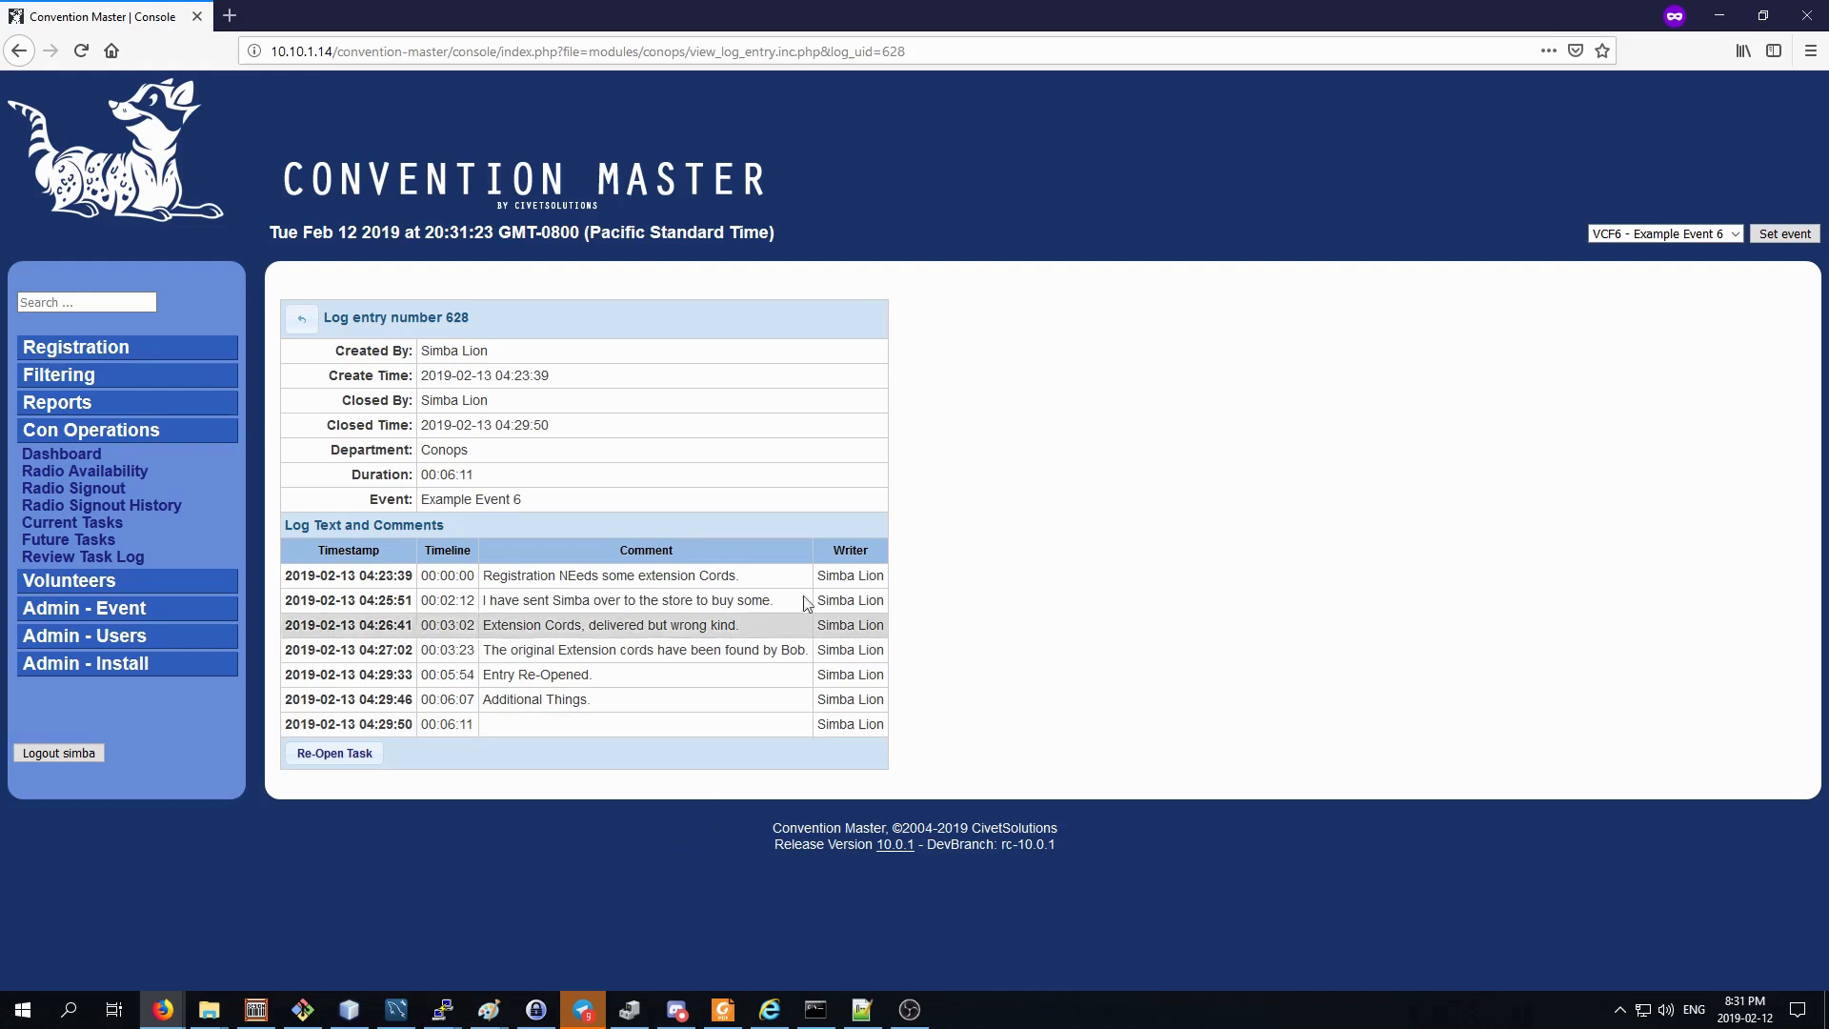
{"action": "left_click", "coordinate": [343, 762]}
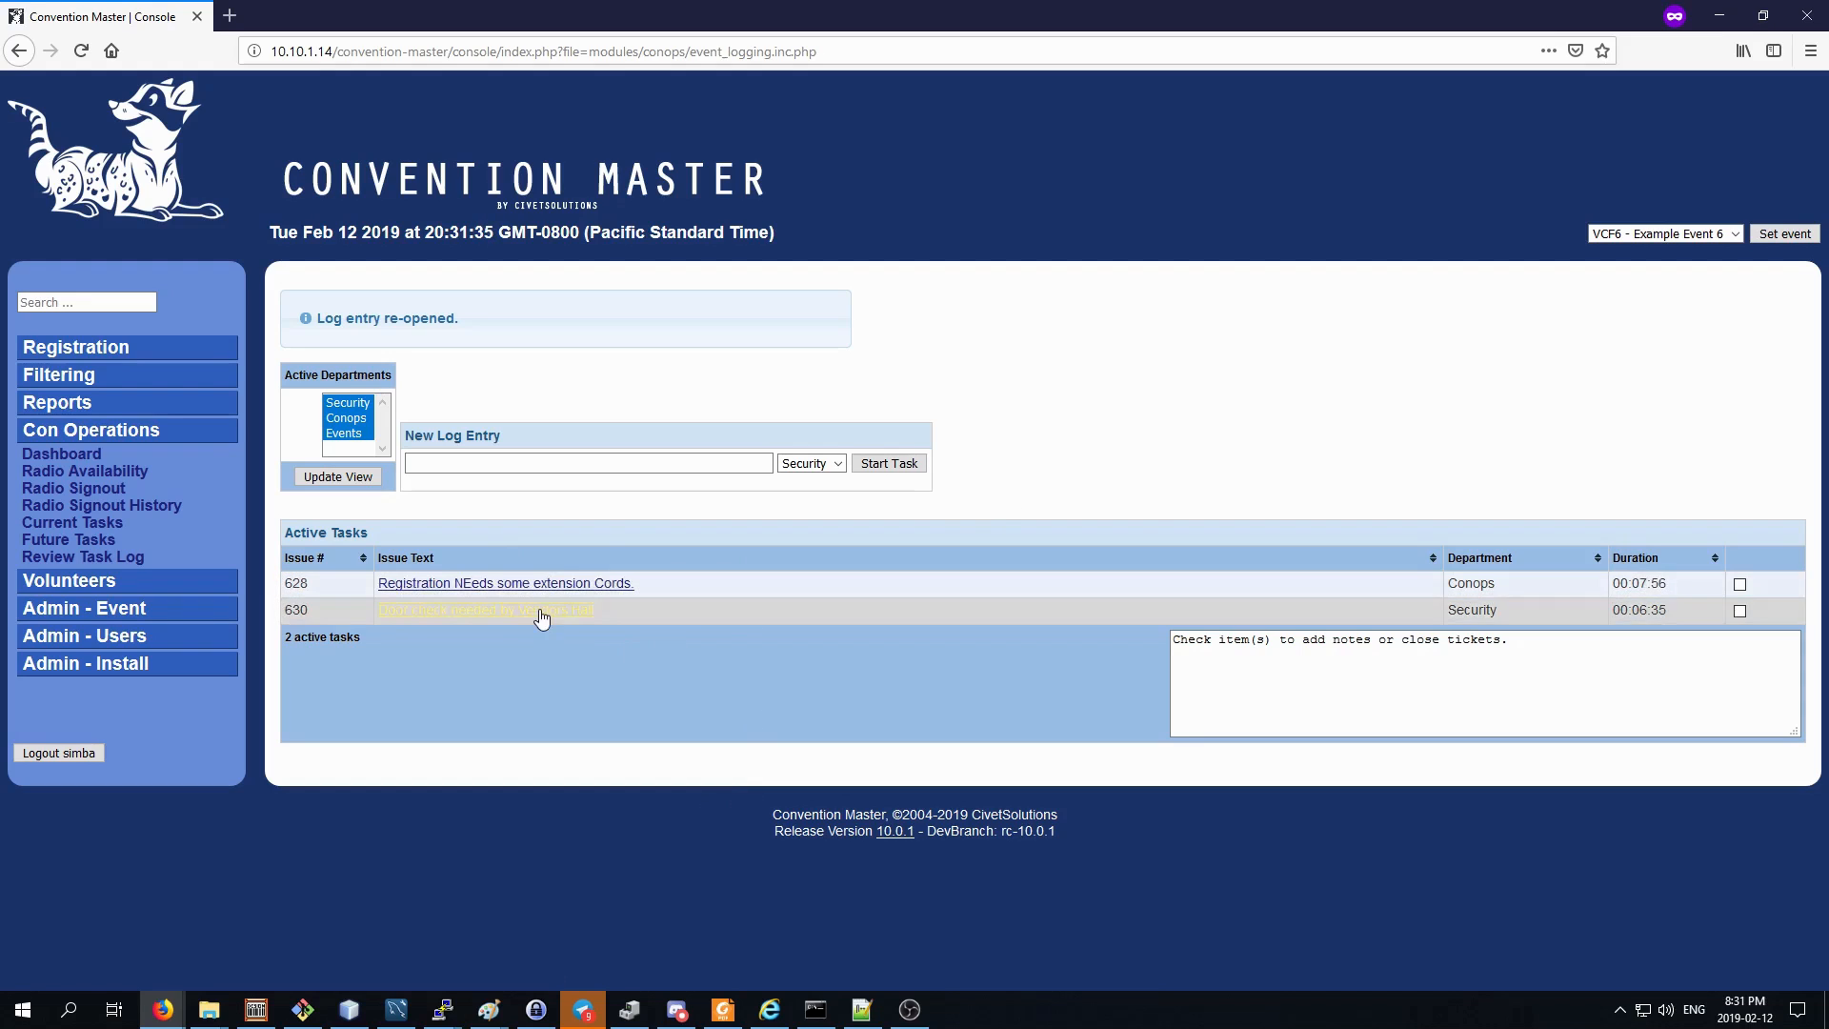
Examine the log entries of the active Registration extension cords and Vendors Hall door check tasks, returning to the active task list after each.
{"action": "left_click", "coordinate": [605, 584]}
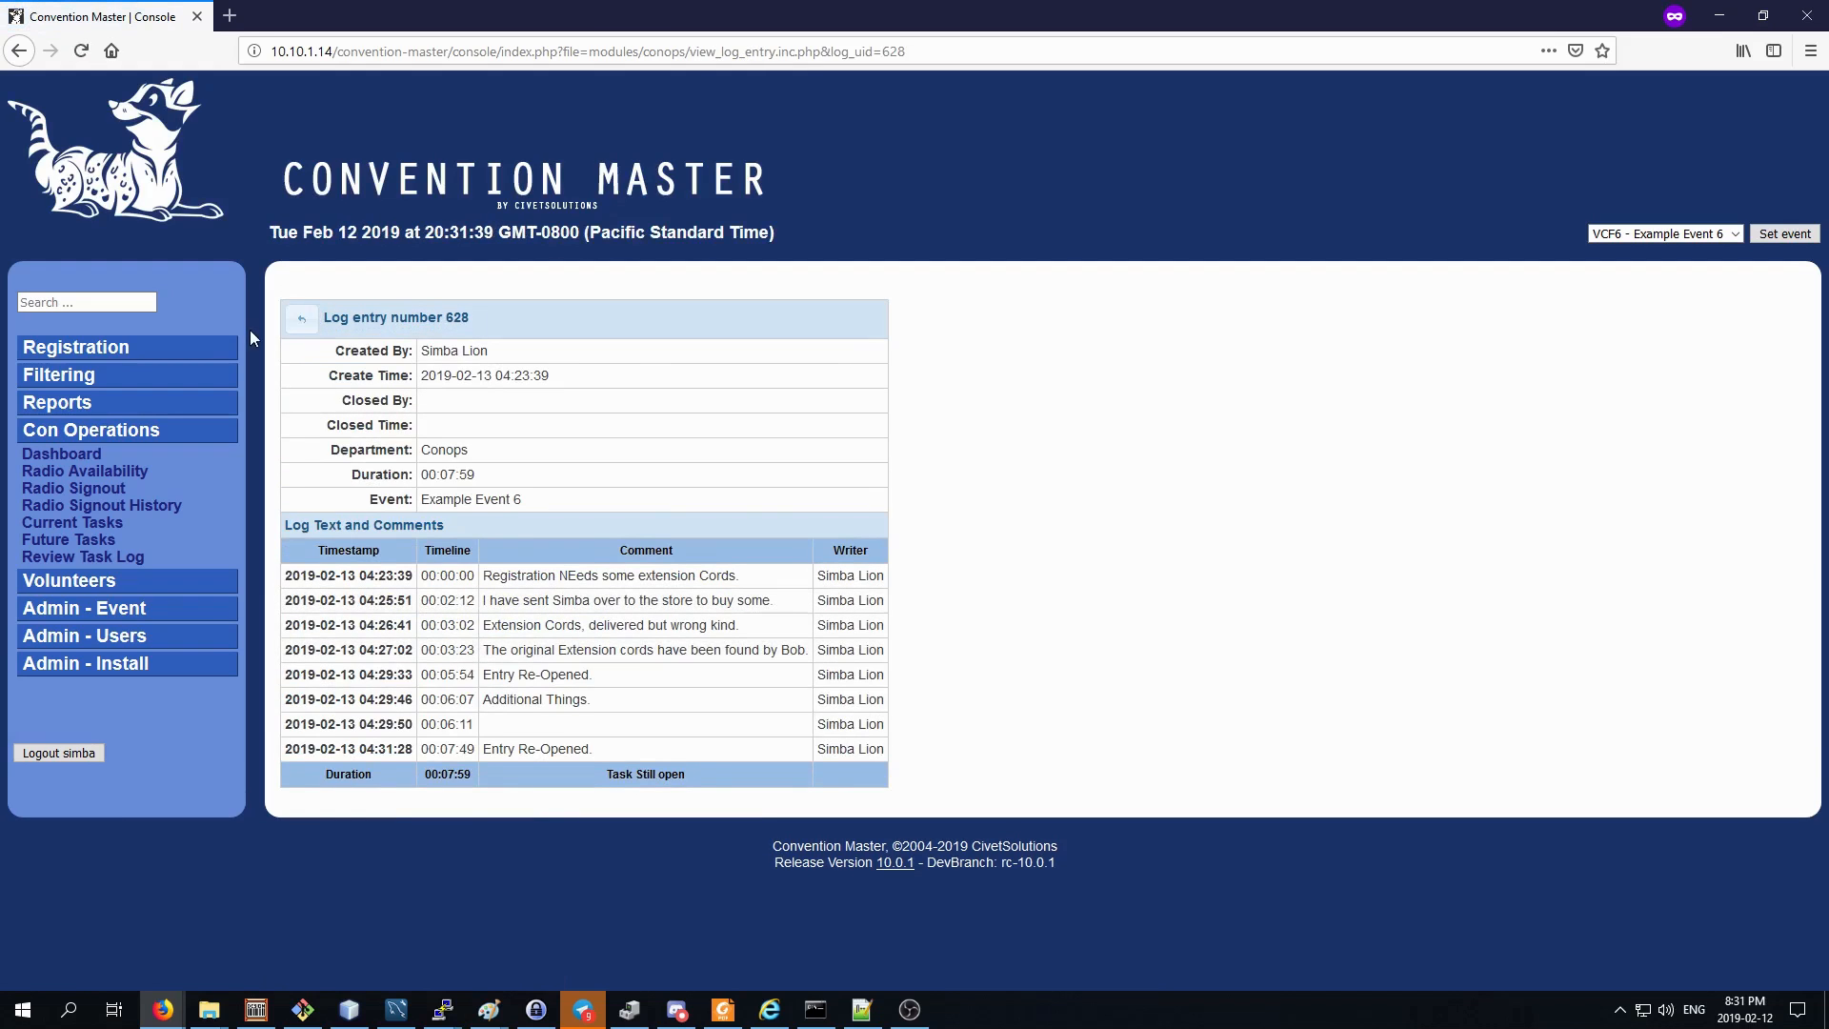
{"action": "left_click", "coordinate": [301, 318]}
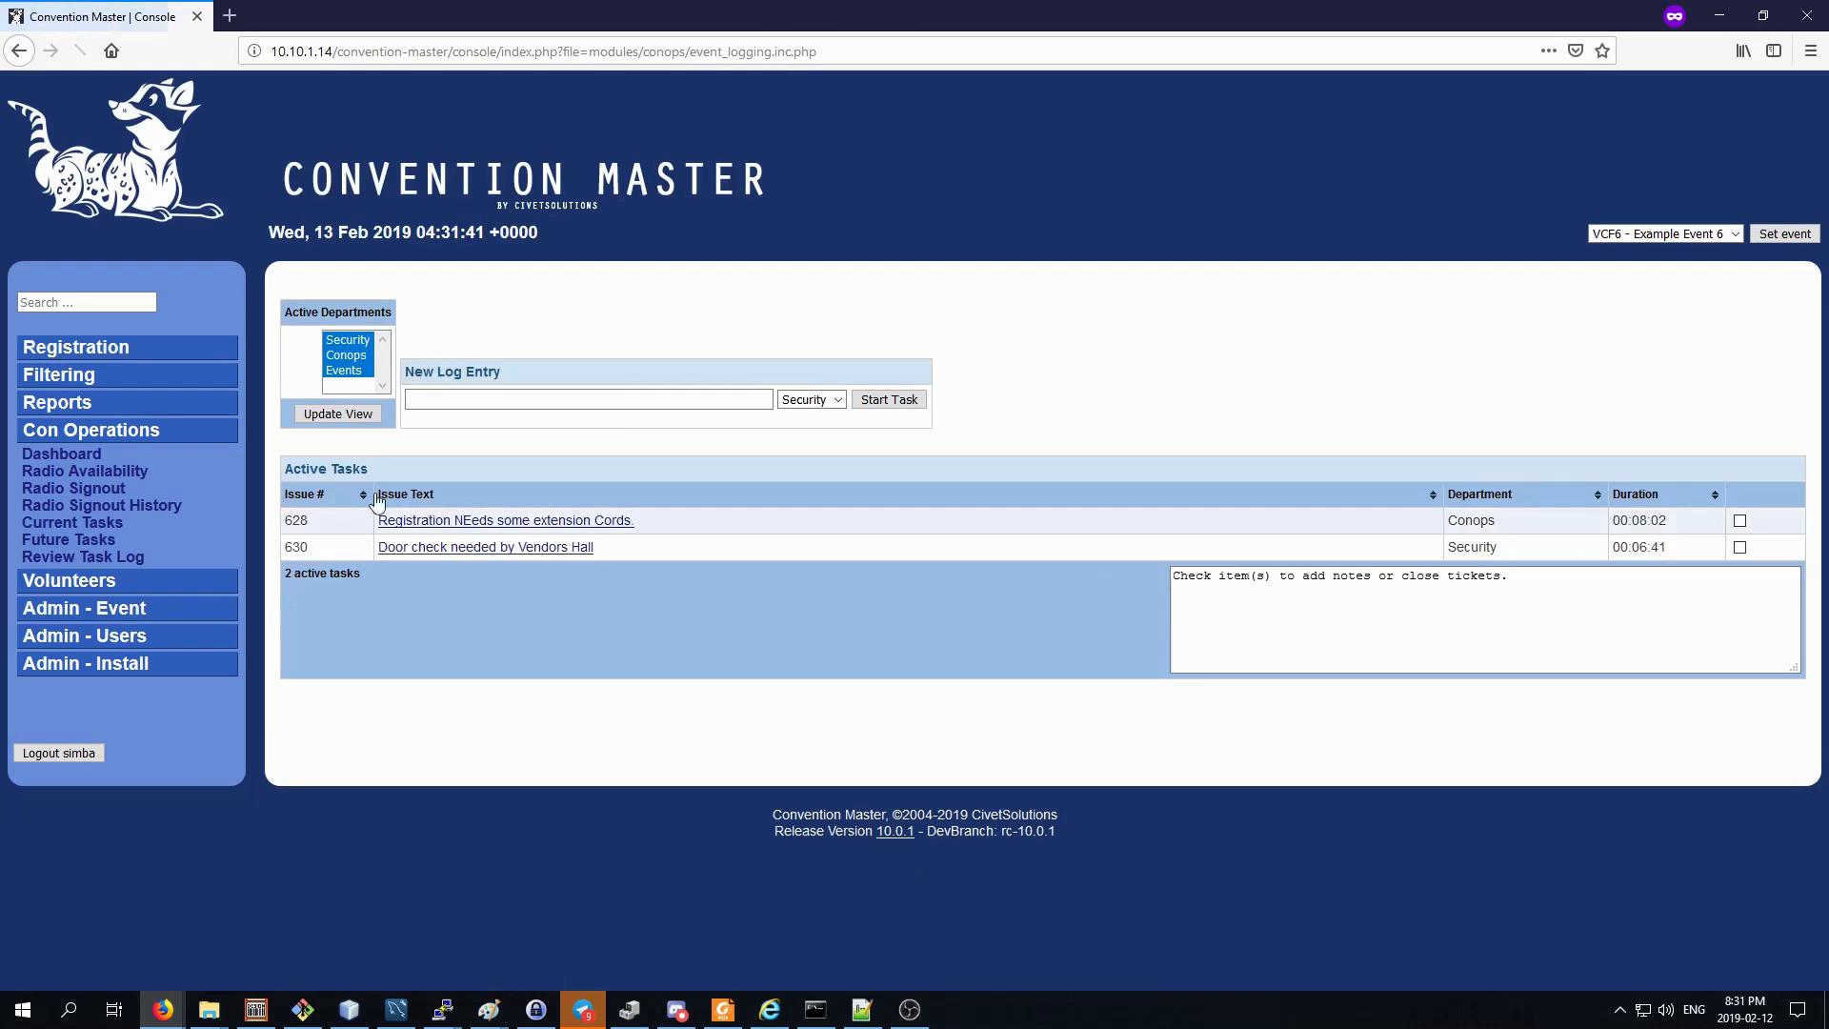
{"action": "left_click", "coordinate": [527, 556]}
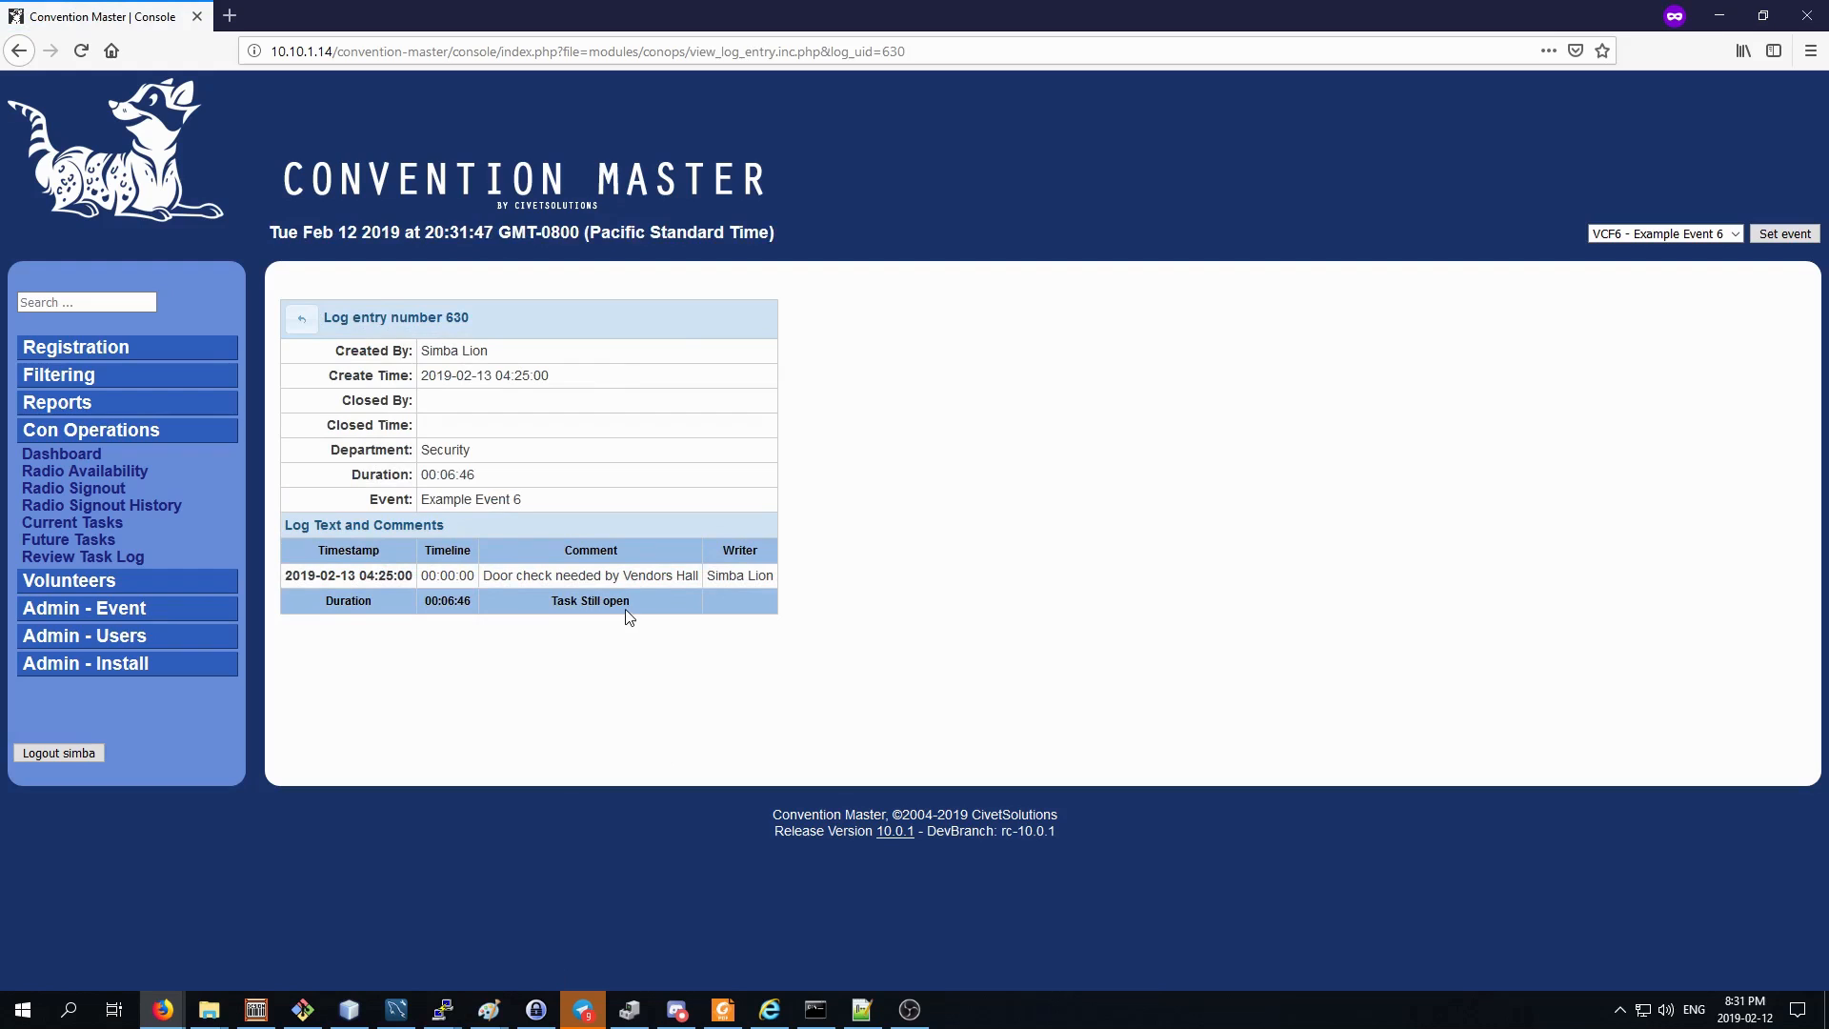
{"action": "left_click", "coordinate": [301, 319]}
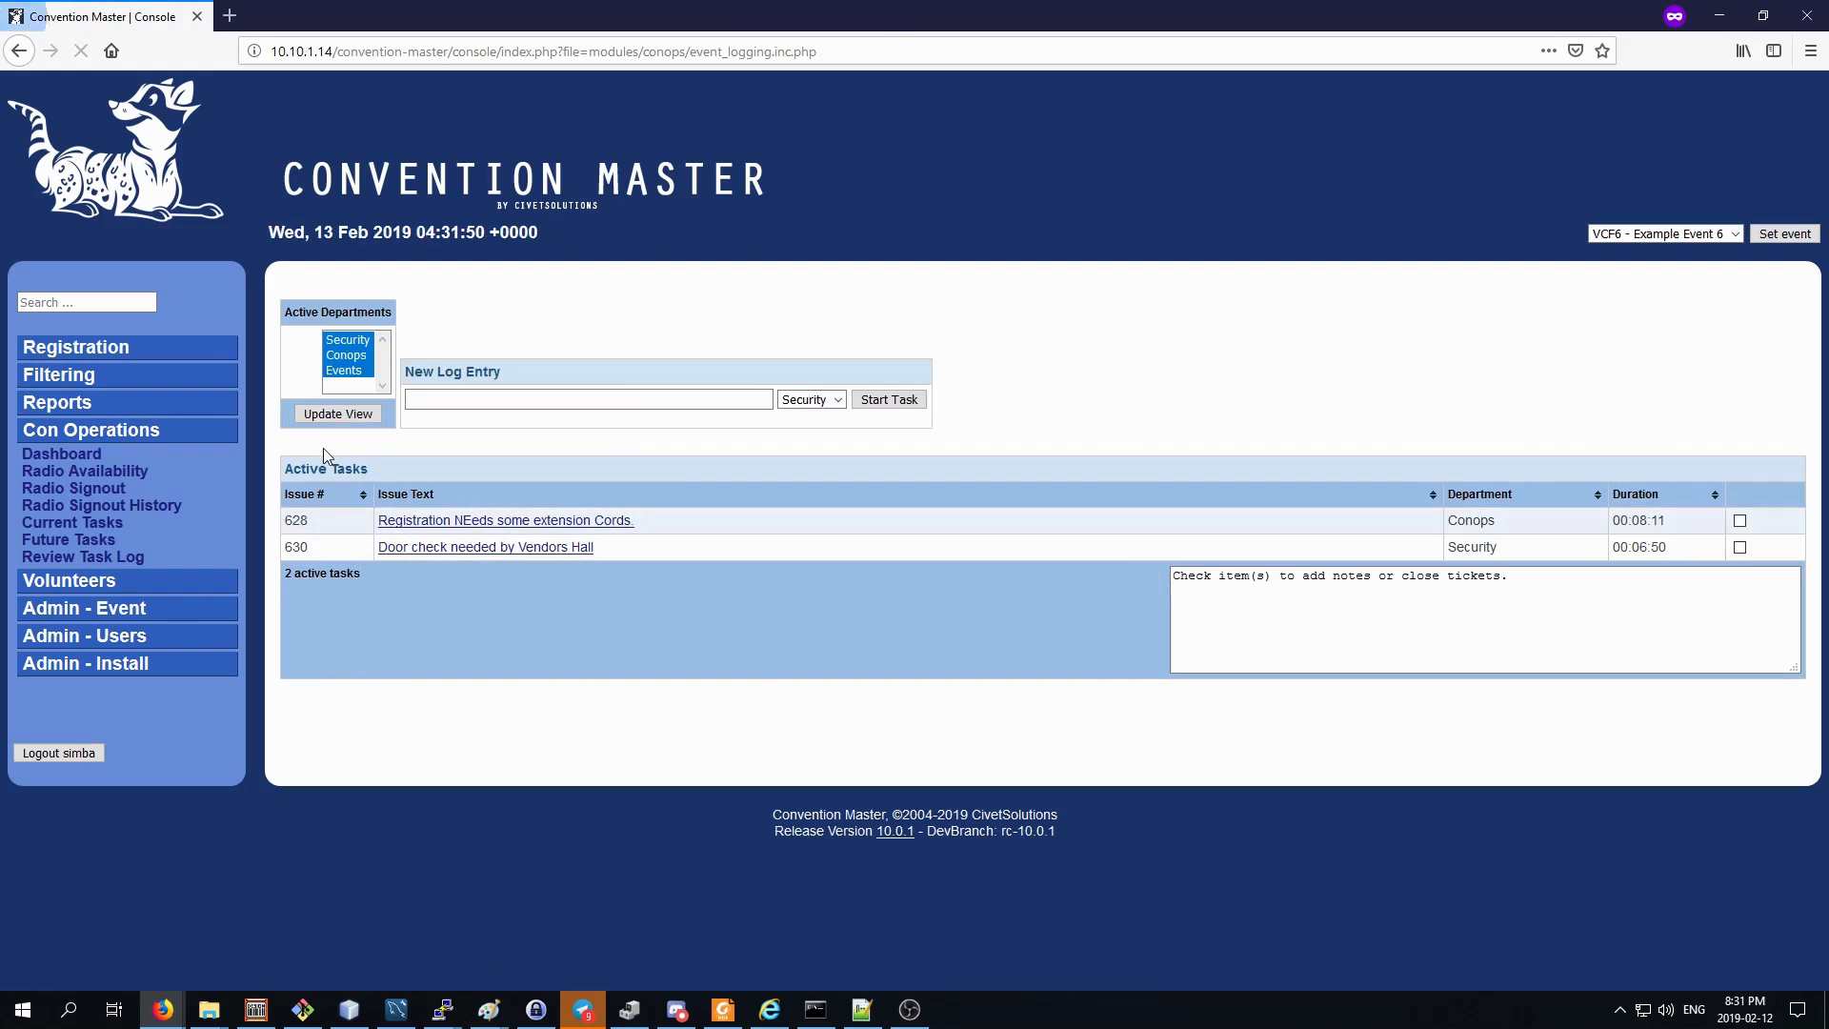